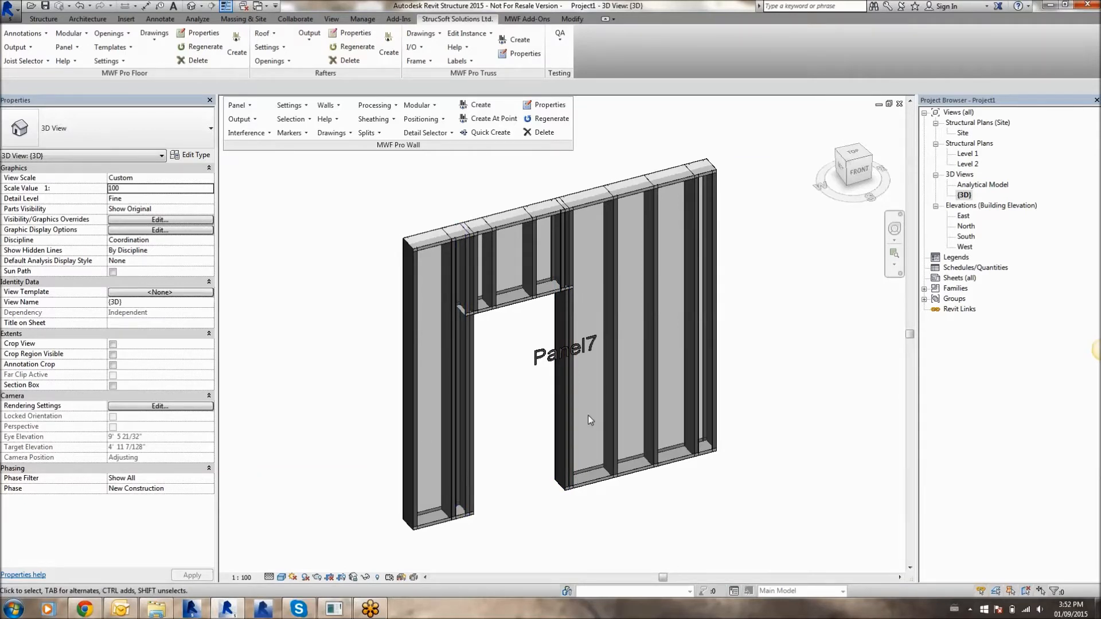
Open the Hole Series settings for Panel7, starting from one of its full-height studs
click(645, 286)
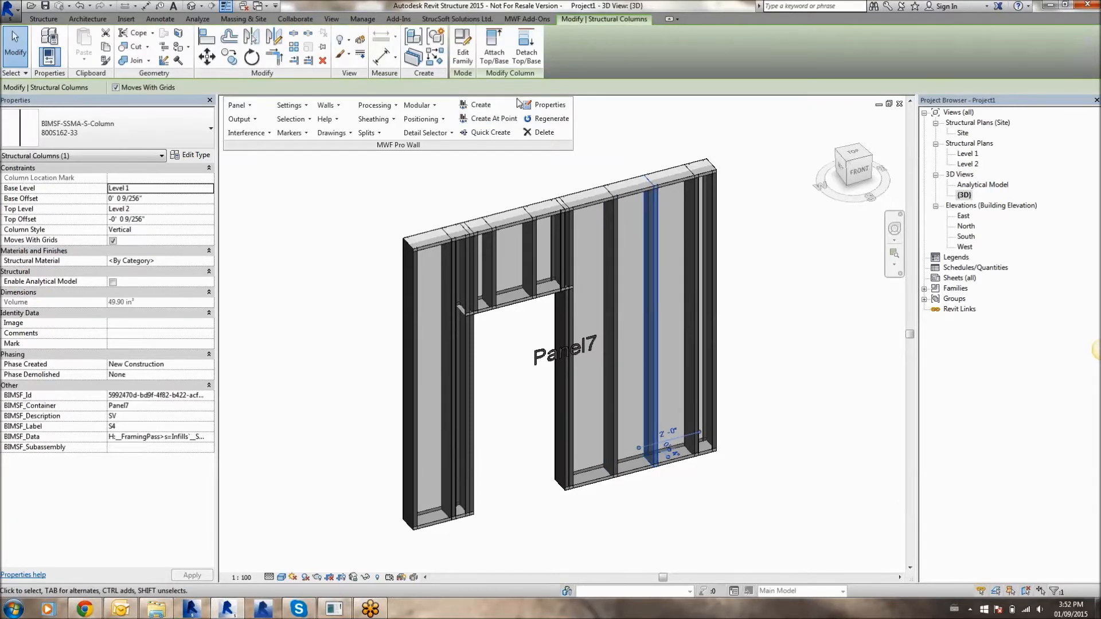
click(545, 104)
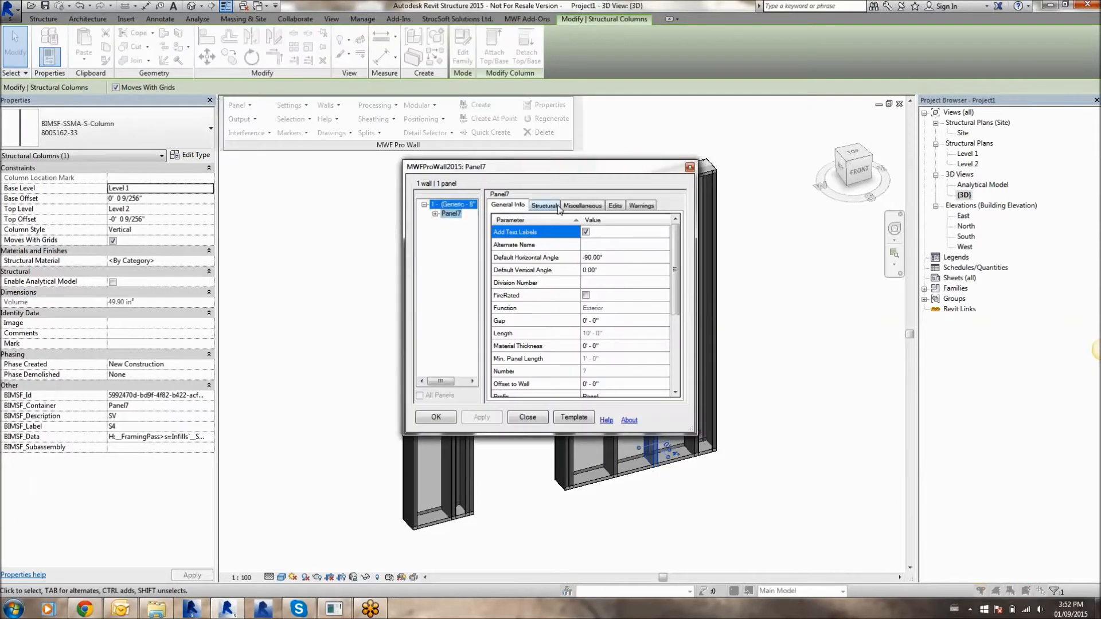
click(582, 205)
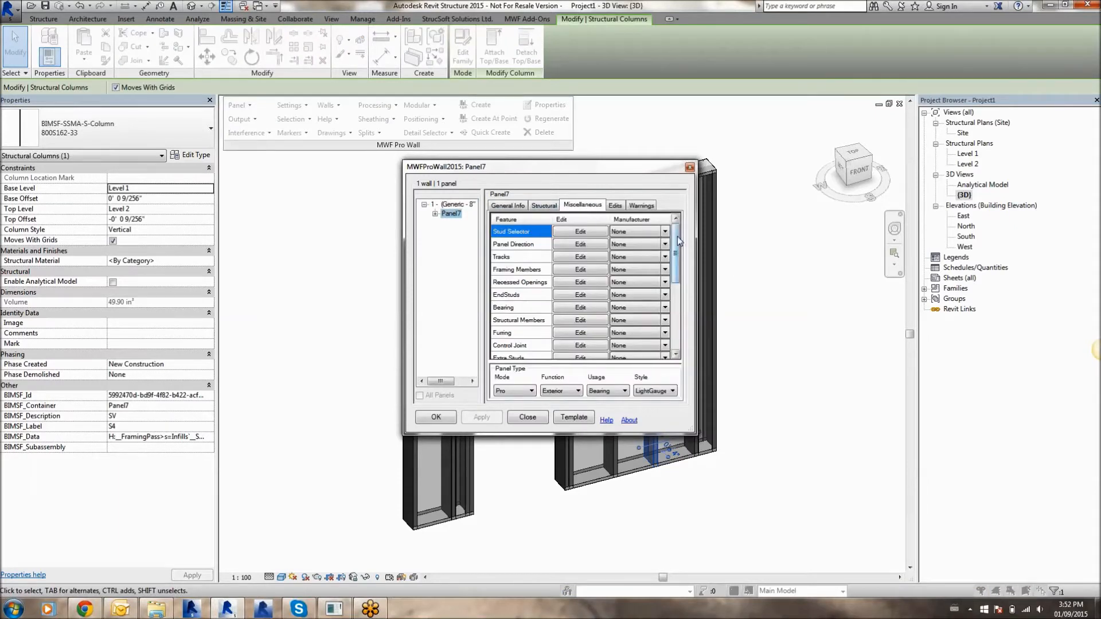
scroll(677, 238, down, 5)
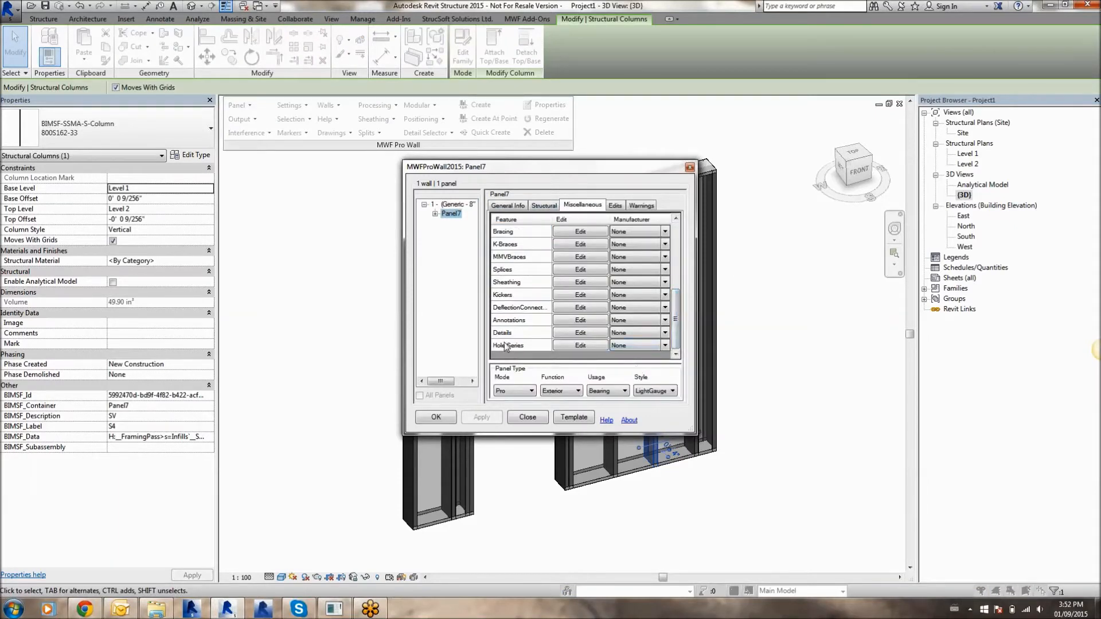
click(559, 347)
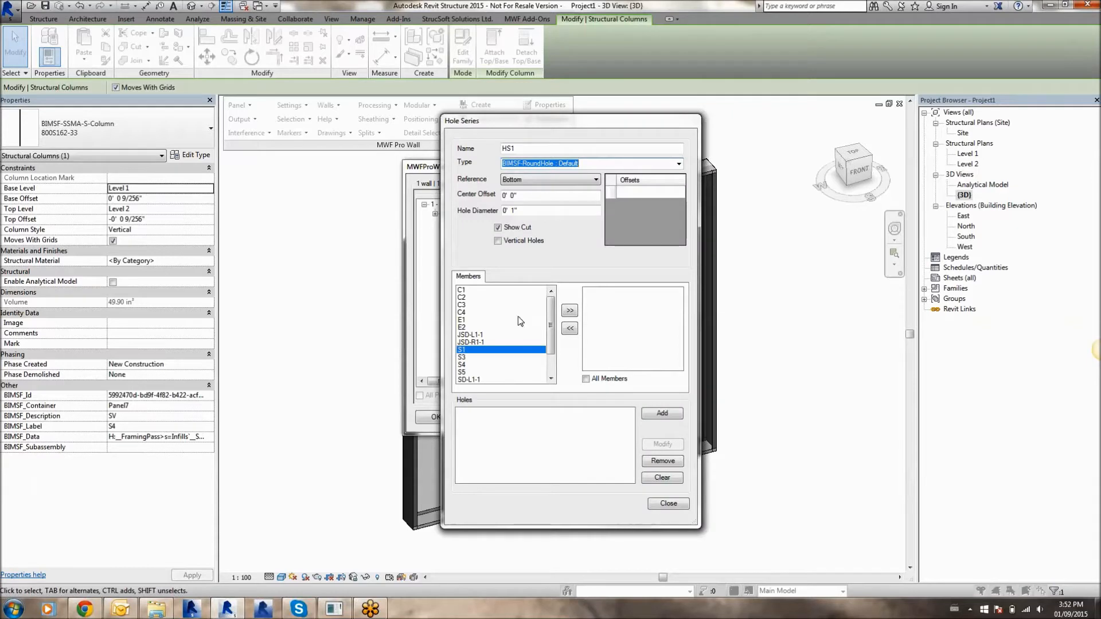
drag(596, 127, 515, 133)
Examine the hole series name and the hole types available for it
click(511, 156)
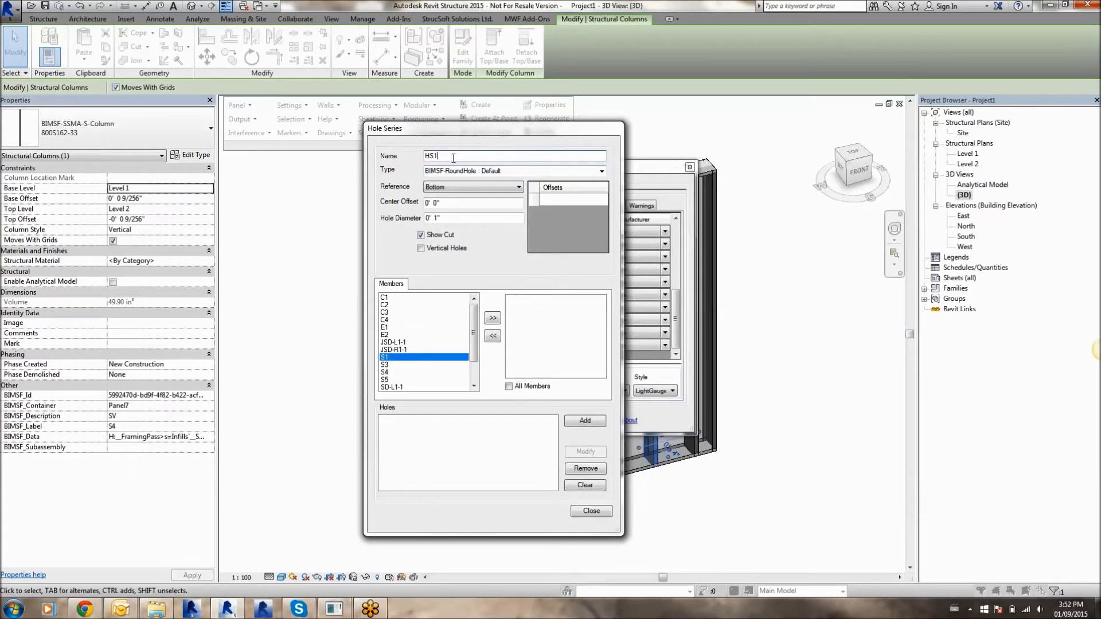
drag(436, 156, 413, 160)
click(440, 155)
drag(439, 156, 417, 158)
click(602, 171)
click(602, 172)
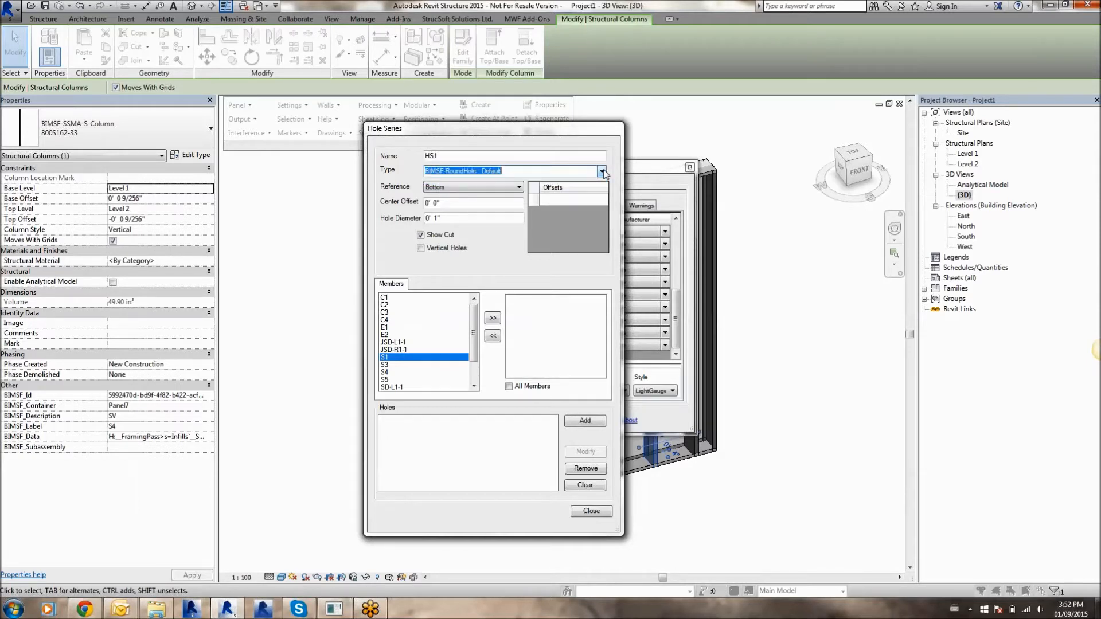
click(601, 172)
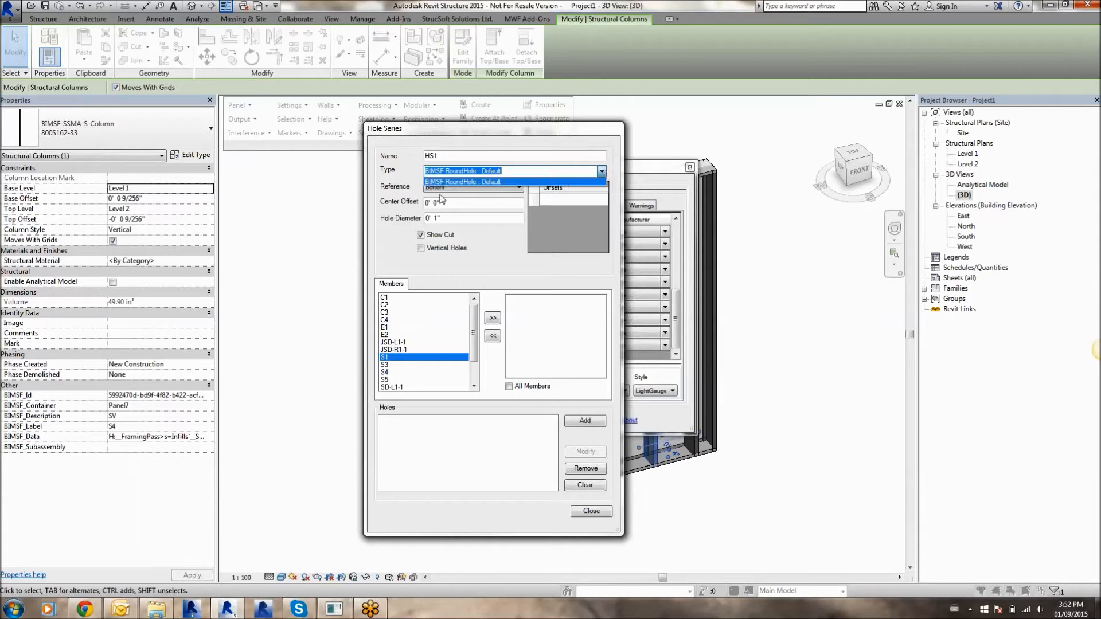
click(514, 259)
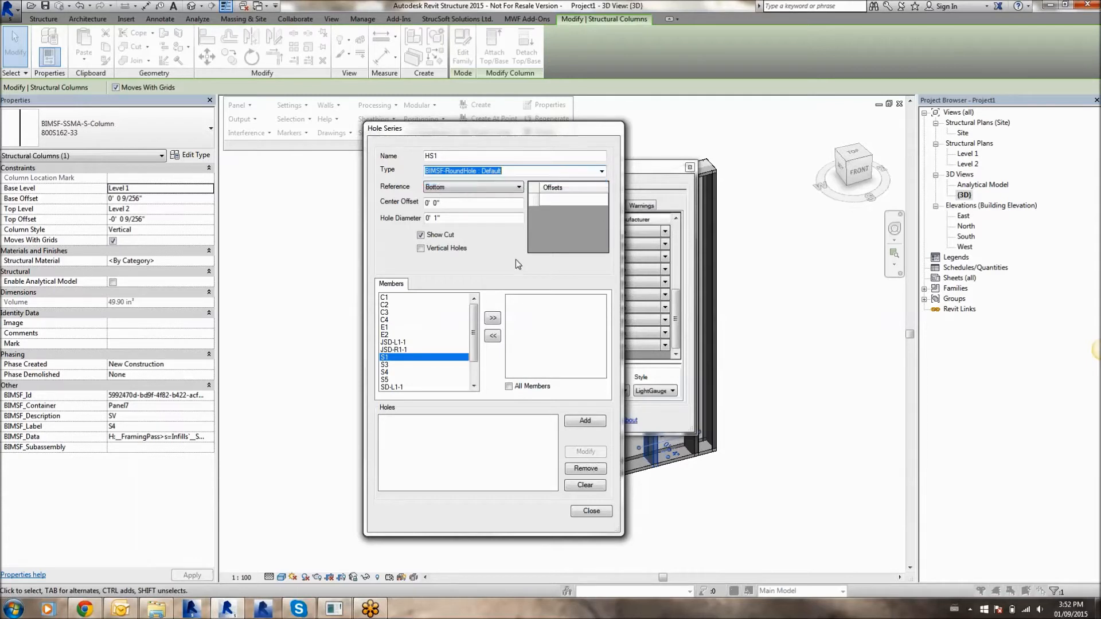
click(600, 172)
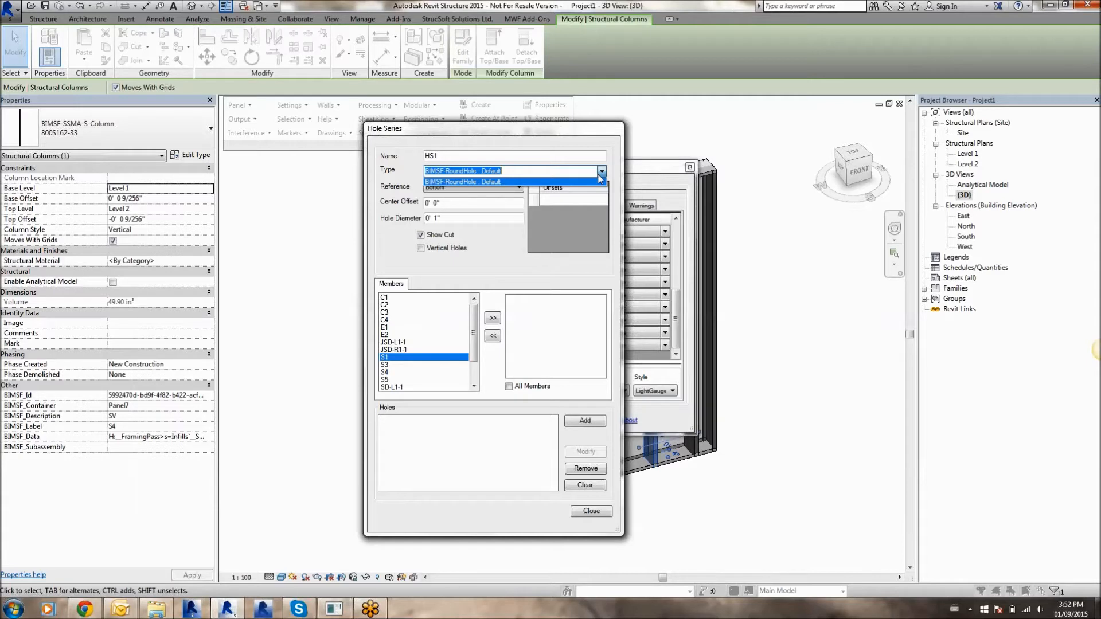
click(598, 174)
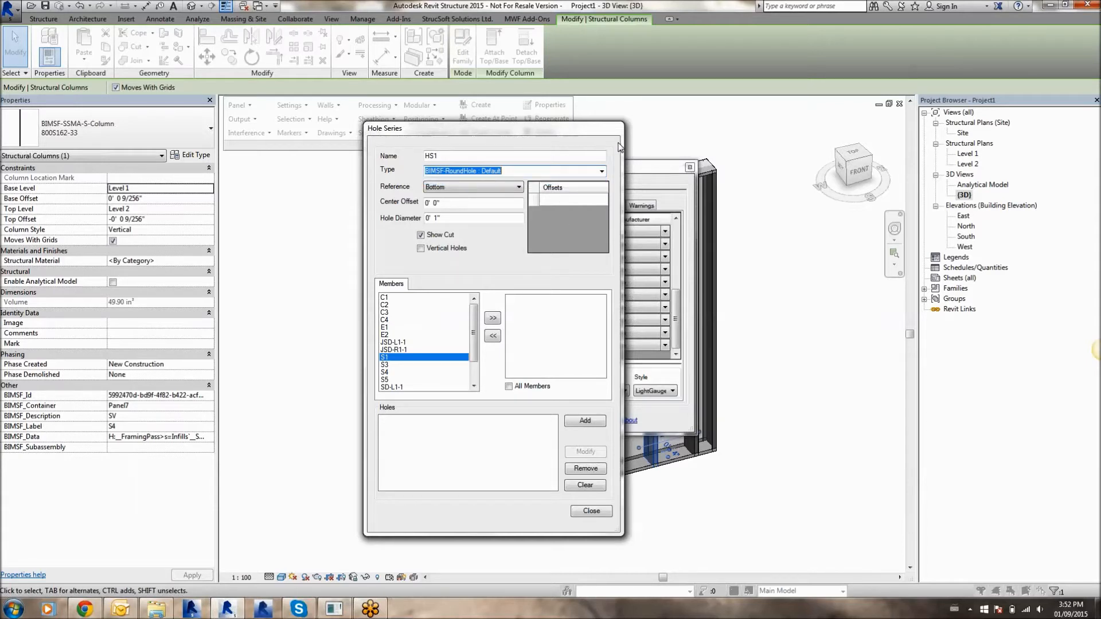
click(602, 172)
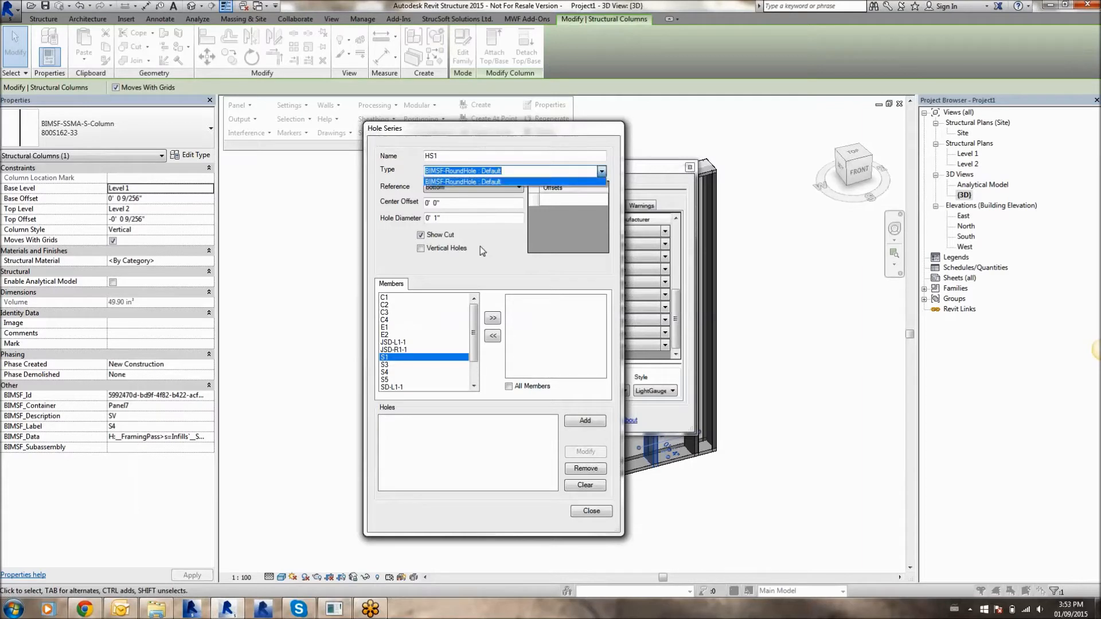
click(501, 266)
Enter hole offsets of 3' 0" and 7' 0", using Bottom as the reference
click(504, 187)
click(505, 188)
click(567, 200)
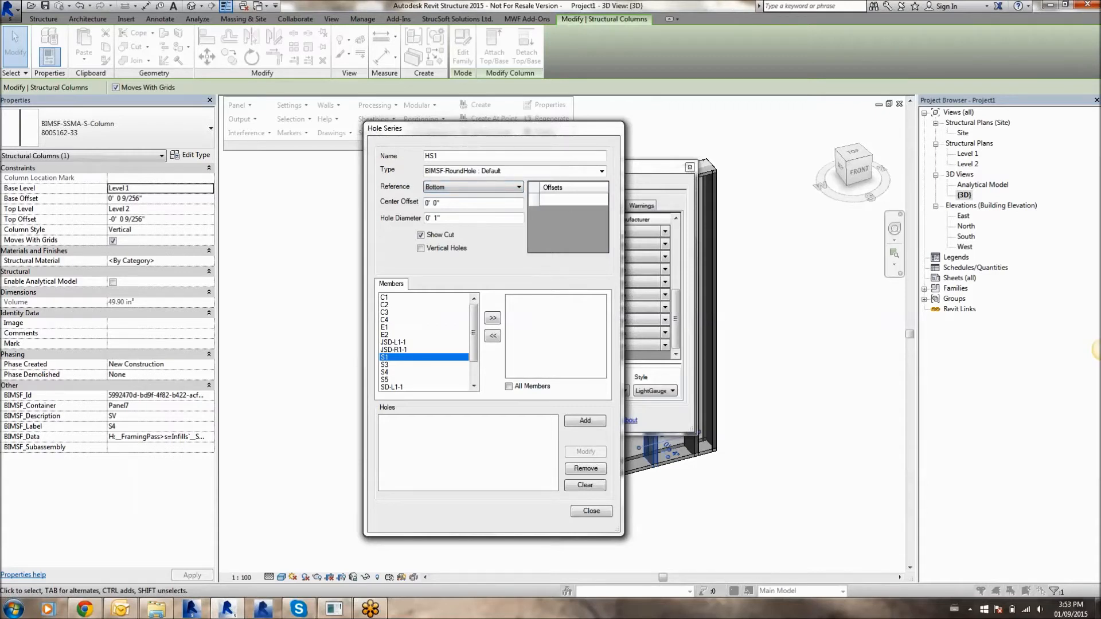
text(3)
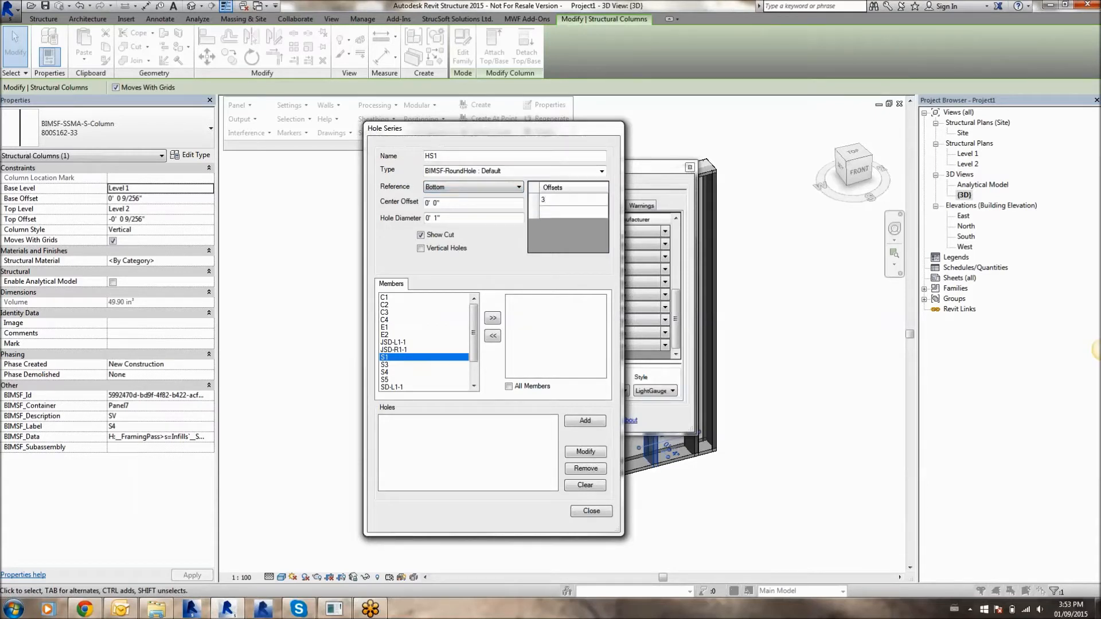
click(556, 212)
text(7)
click(568, 200)
click(570, 216)
click(441, 189)
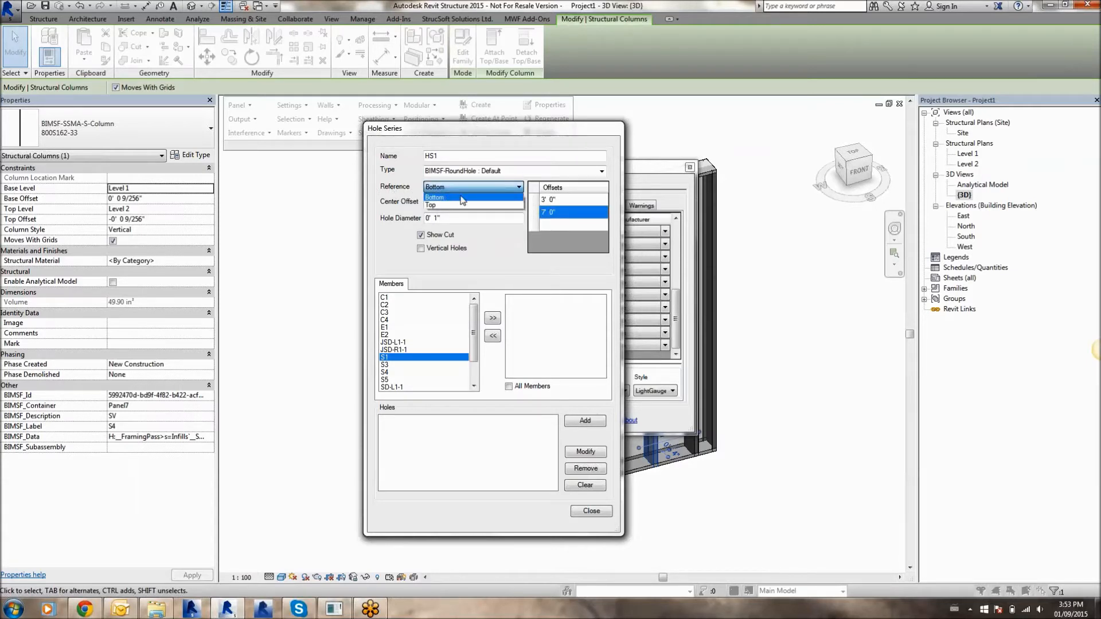
click(439, 197)
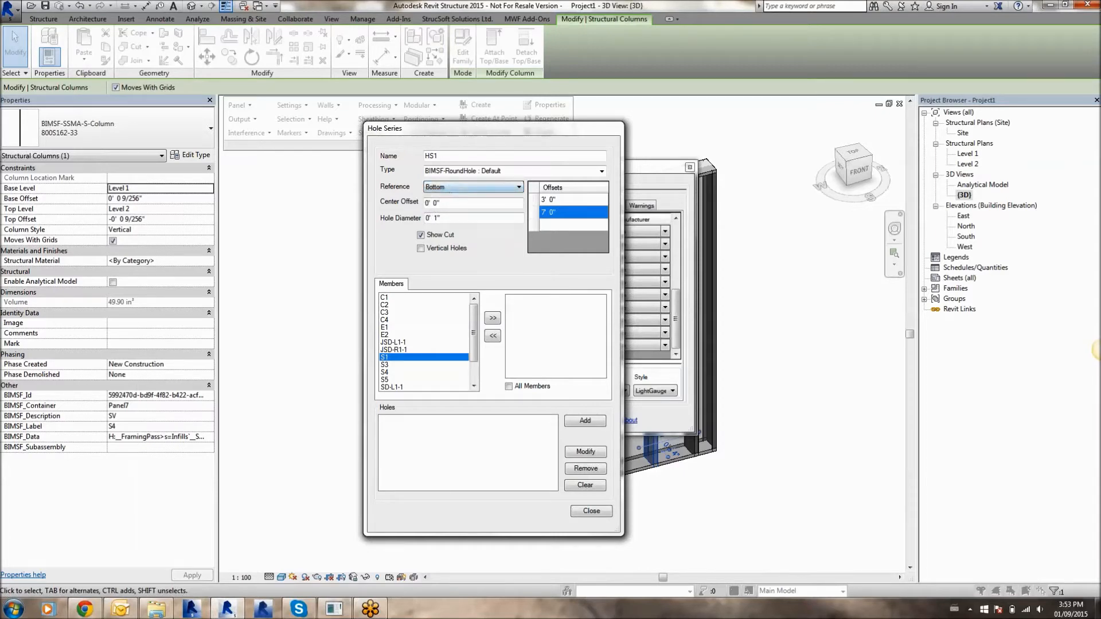
Set the hole diameter to 2" and keep Show Cut enabled
key(Tab)
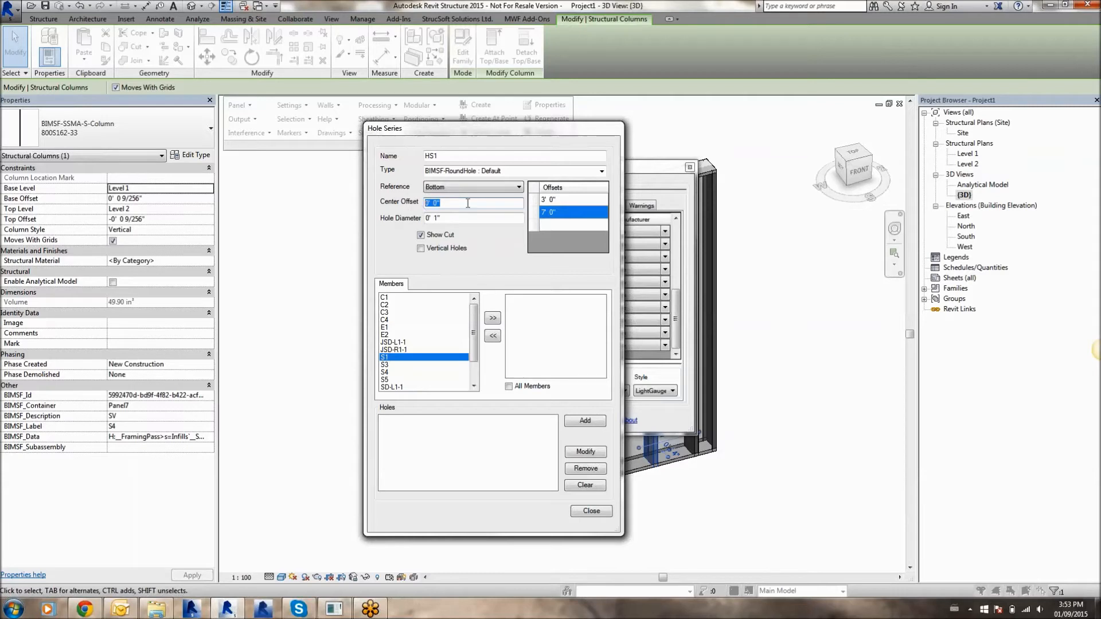
text(1)
click(447, 218)
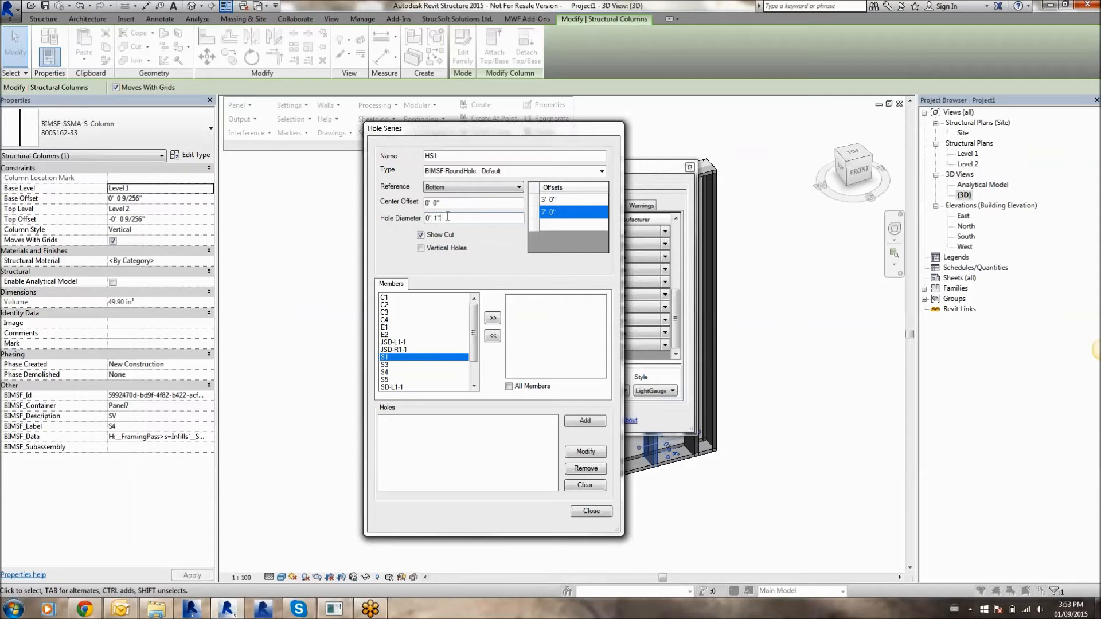
double_click(437, 218)
text(2)
click(471, 203)
click(420, 235)
click(421, 235)
drag(475, 329, 471, 380)
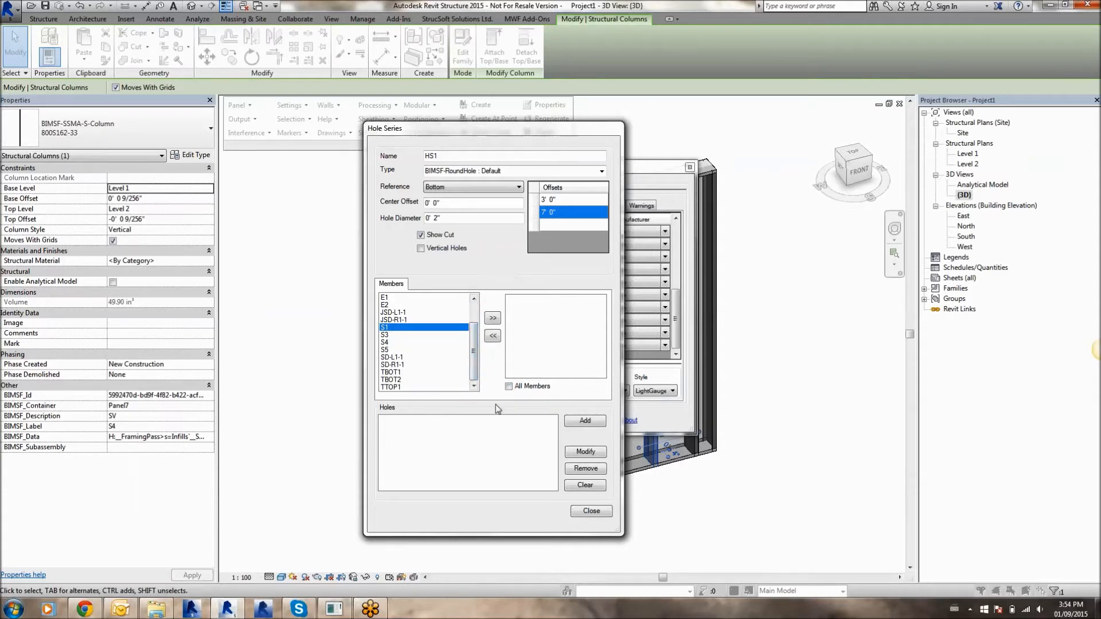
click(509, 386)
click(468, 357)
scroll(475, 363, up, 2)
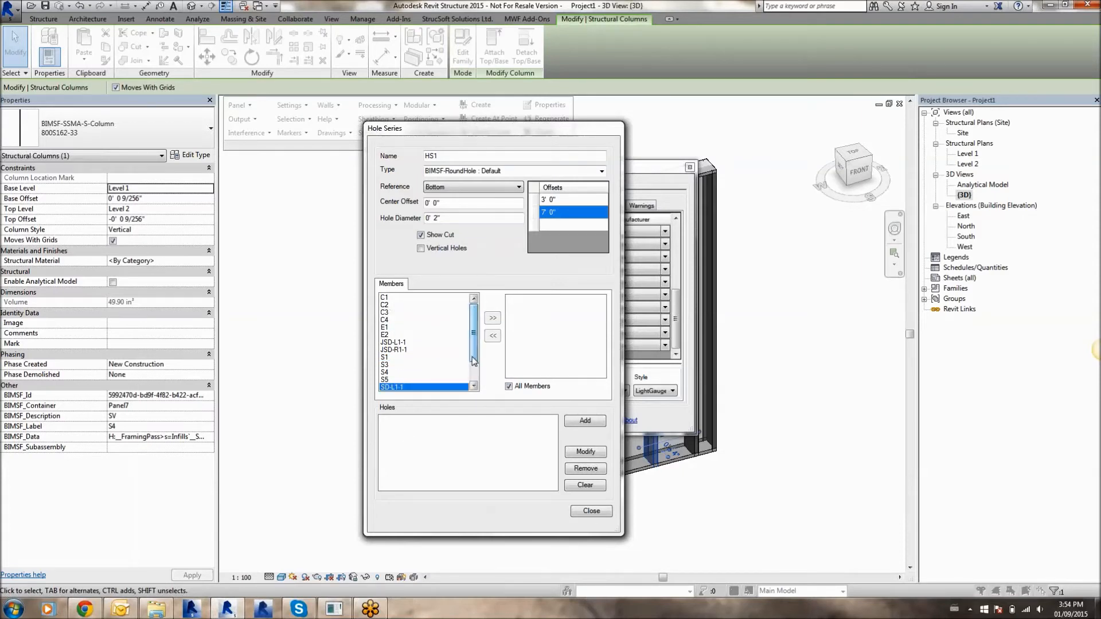
click(509, 387)
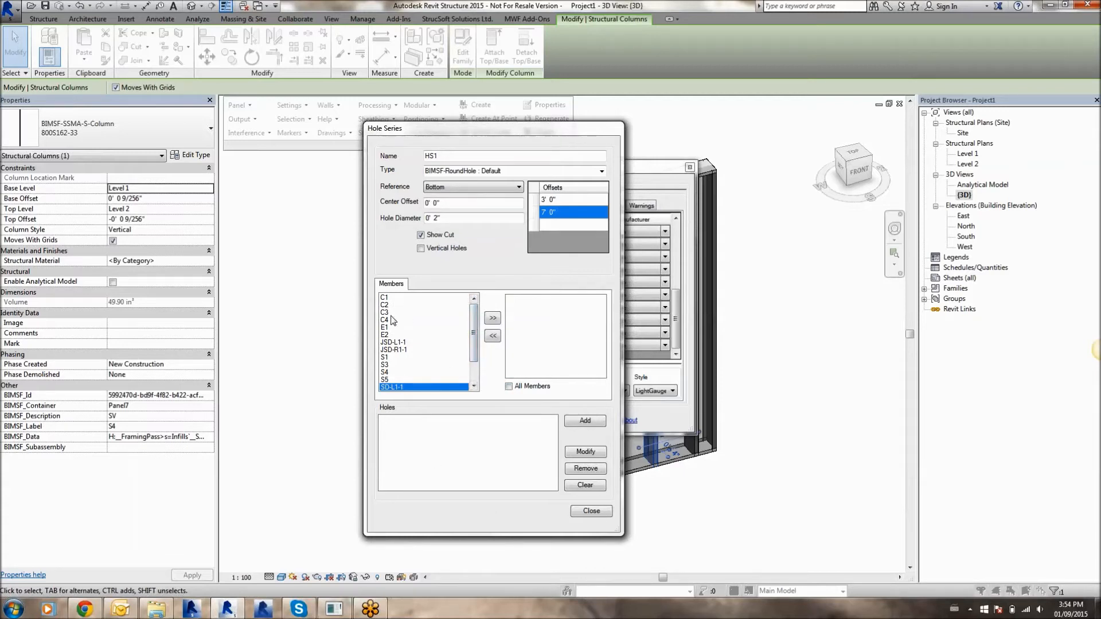
Assign members S1, S3, S4 and S5 to hole series HS1 and add the series to the holes list
drag(476, 337, 476, 352)
click(385, 336)
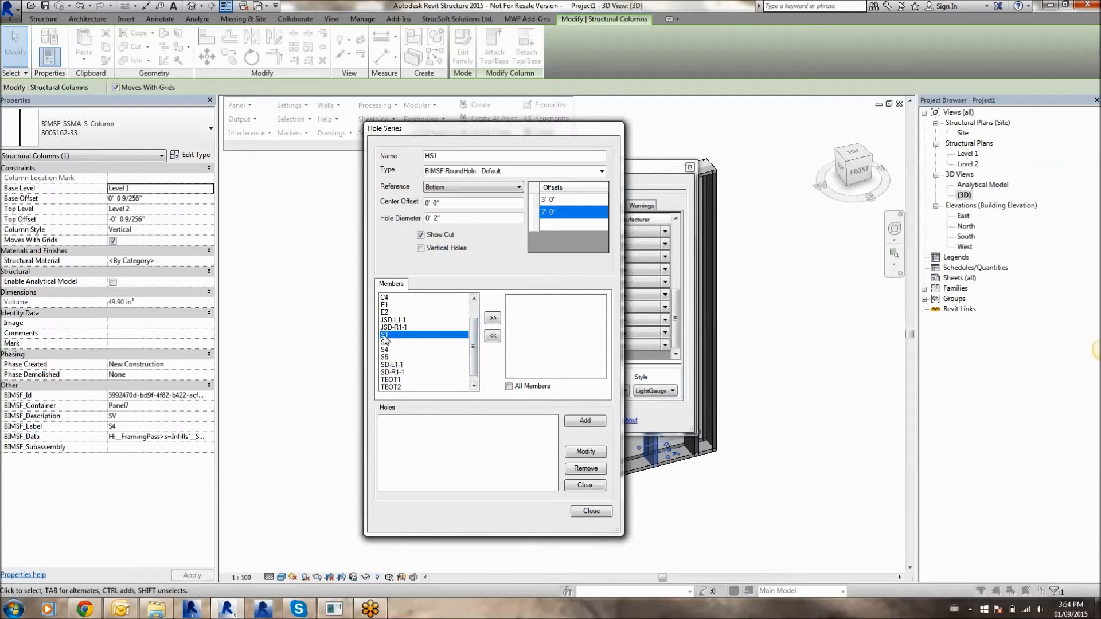
click(493, 318)
click(389, 335)
click(493, 319)
click(389, 335)
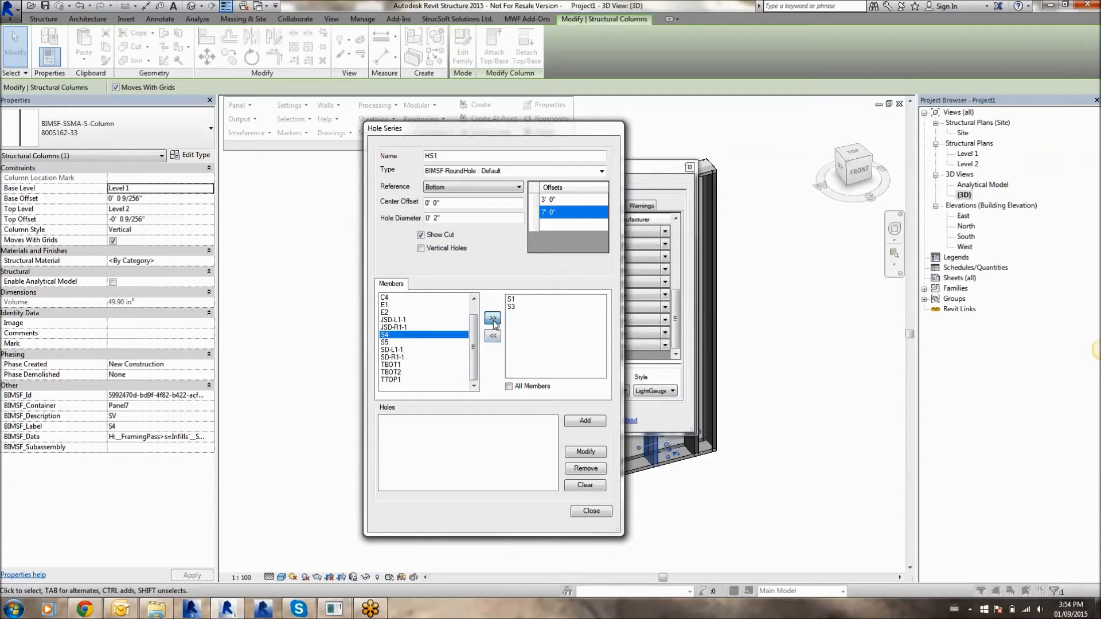
click(493, 319)
click(389, 336)
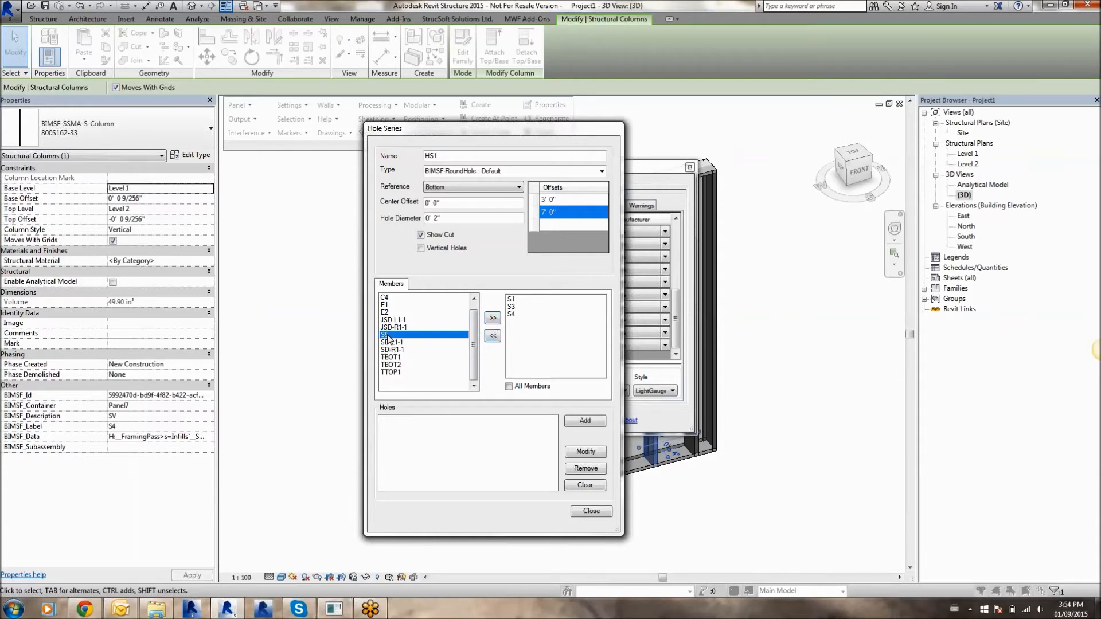
click(493, 319)
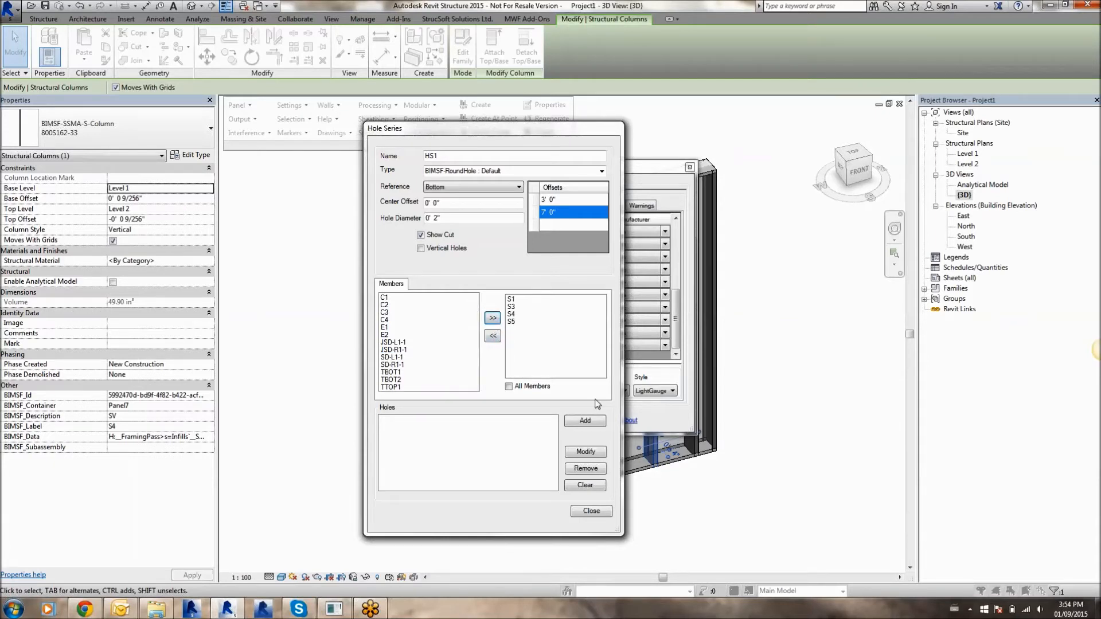
click(593, 422)
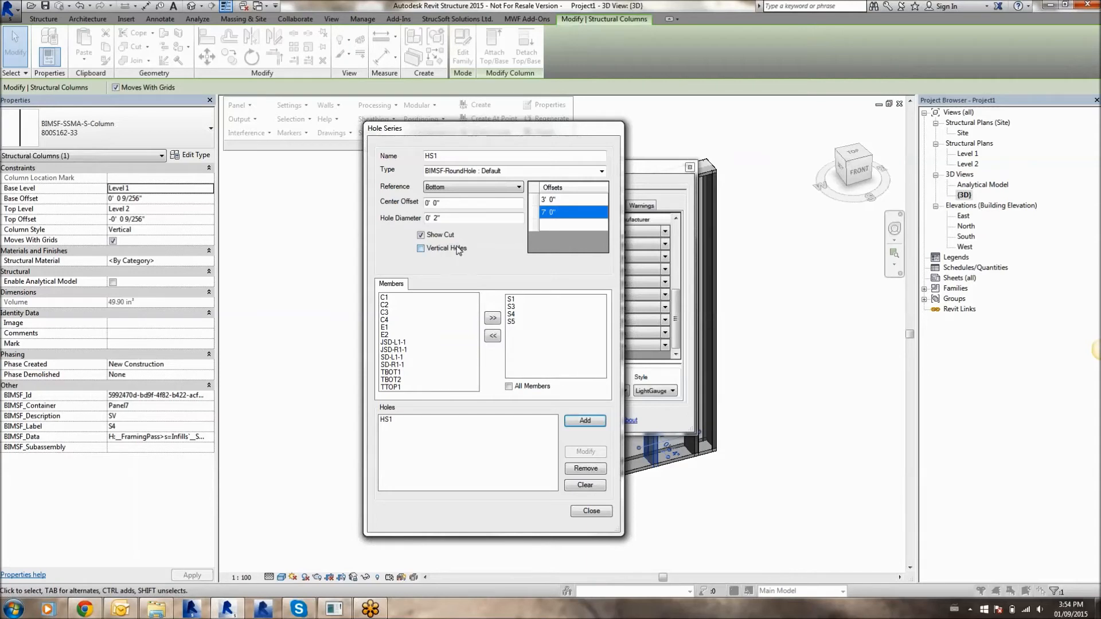
Enable Vertical Holes and review the track members TBOT1, TBOT2 and TTOP1 offered for them
click(420, 249)
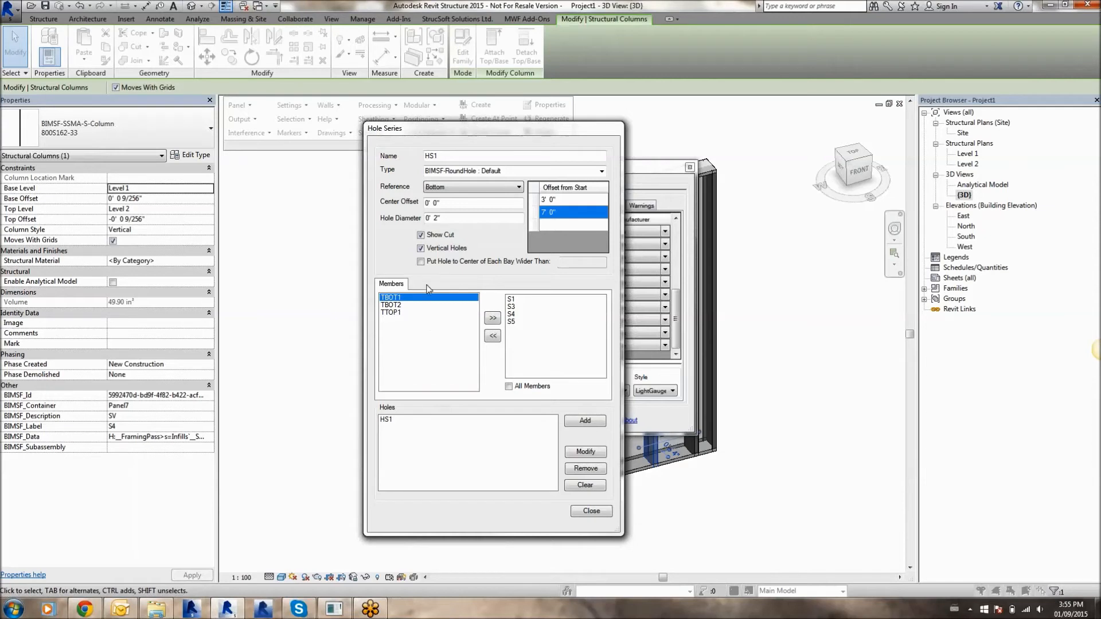
click(394, 304)
click(400, 312)
drag(399, 311, 414, 295)
click(412, 298)
click(408, 306)
click(408, 313)
Remove studs S1, S3, S4 and S5 from the assigned members
click(521, 301)
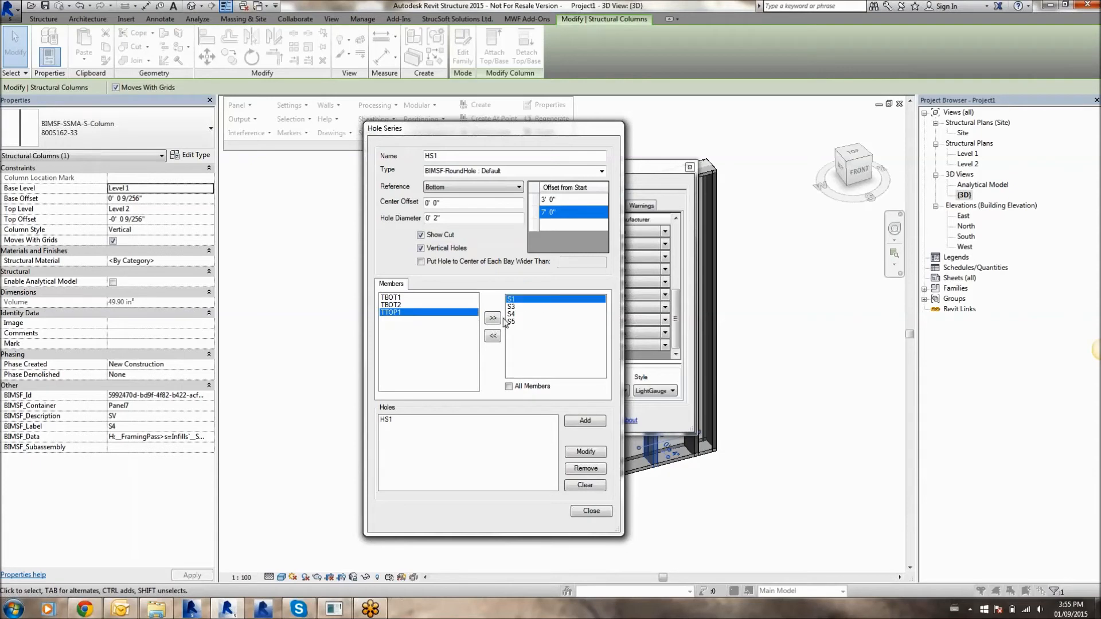
click(494, 337)
click(493, 338)
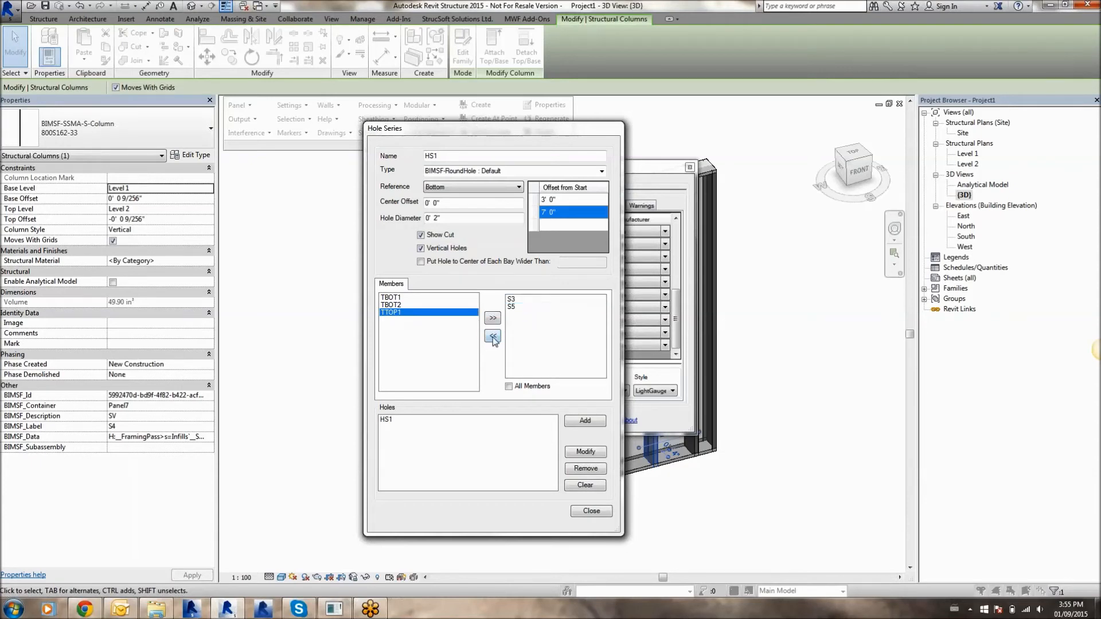
click(515, 298)
click(492, 336)
click(514, 299)
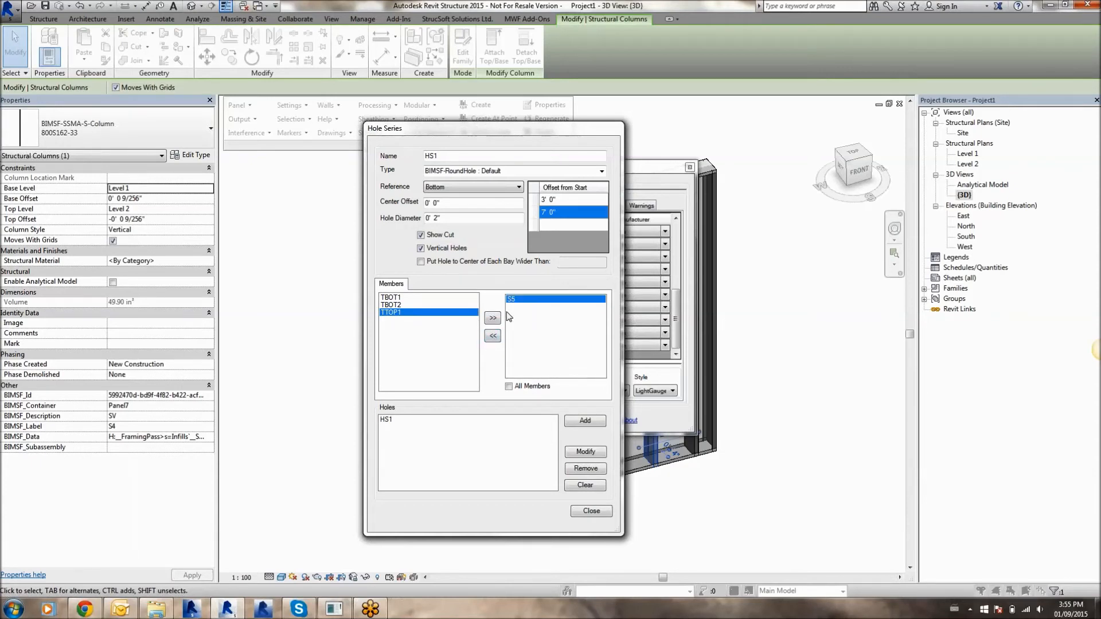
click(492, 336)
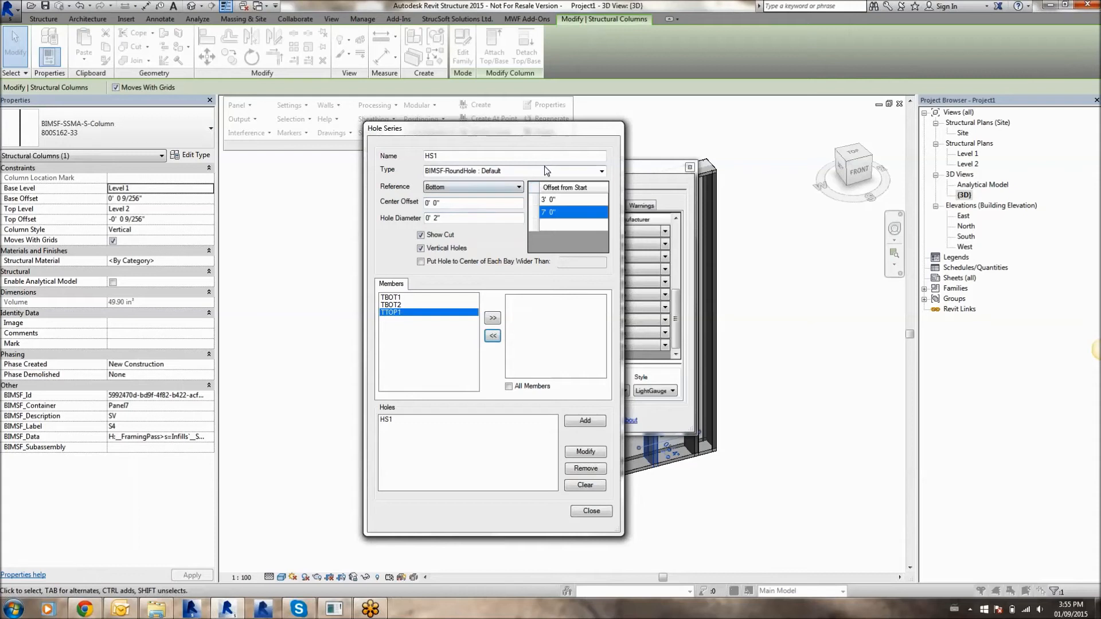
Set the first offset from start to 2' 6"
drag(446, 217, 424, 218)
click(567, 213)
drag(572, 213, 535, 211)
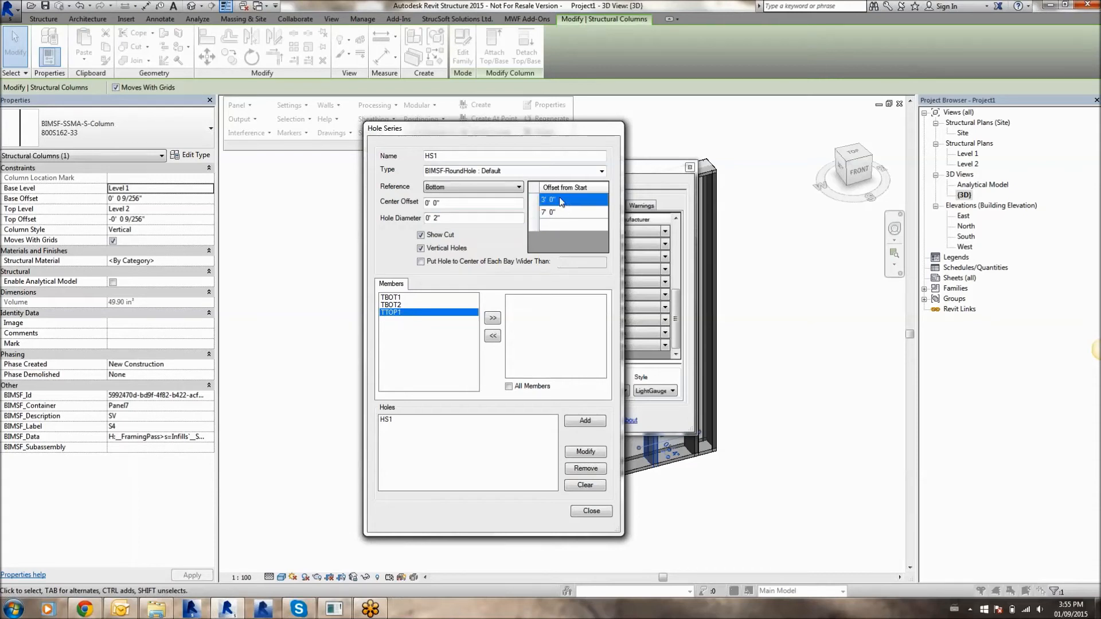
text(2.5)
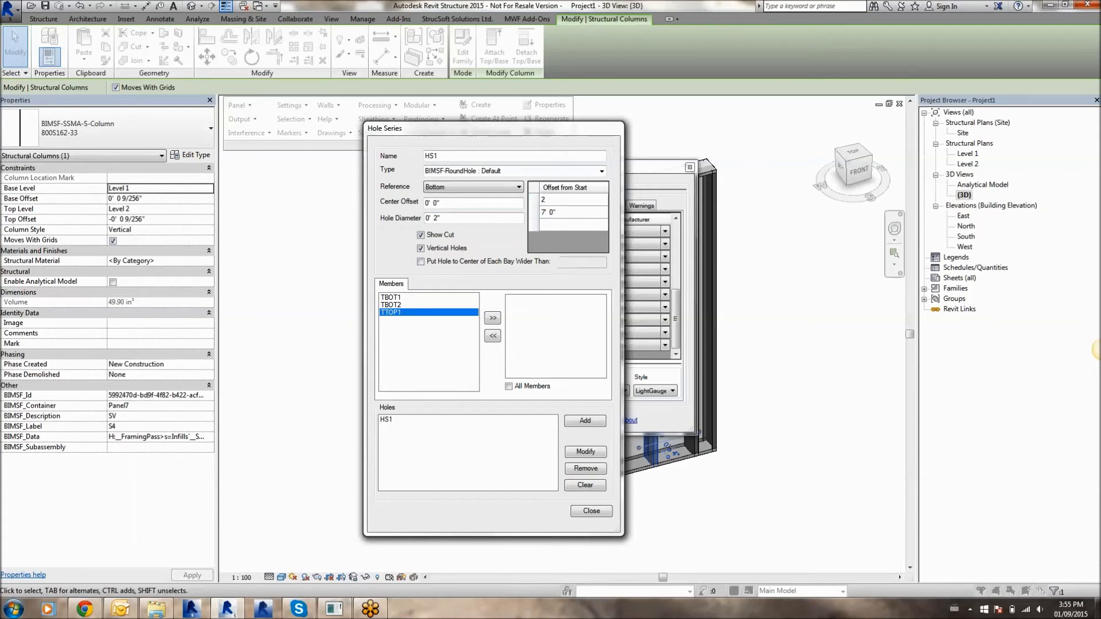
click(571, 213)
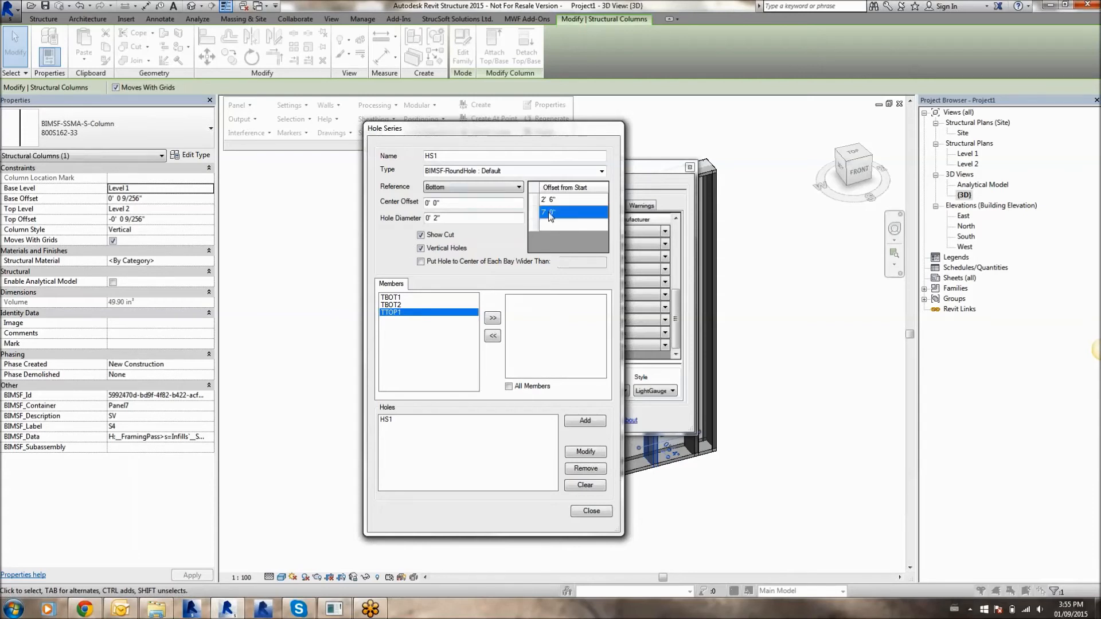
Try the option that puts a hole at the center of each wide bay, and switch it off again
click(421, 262)
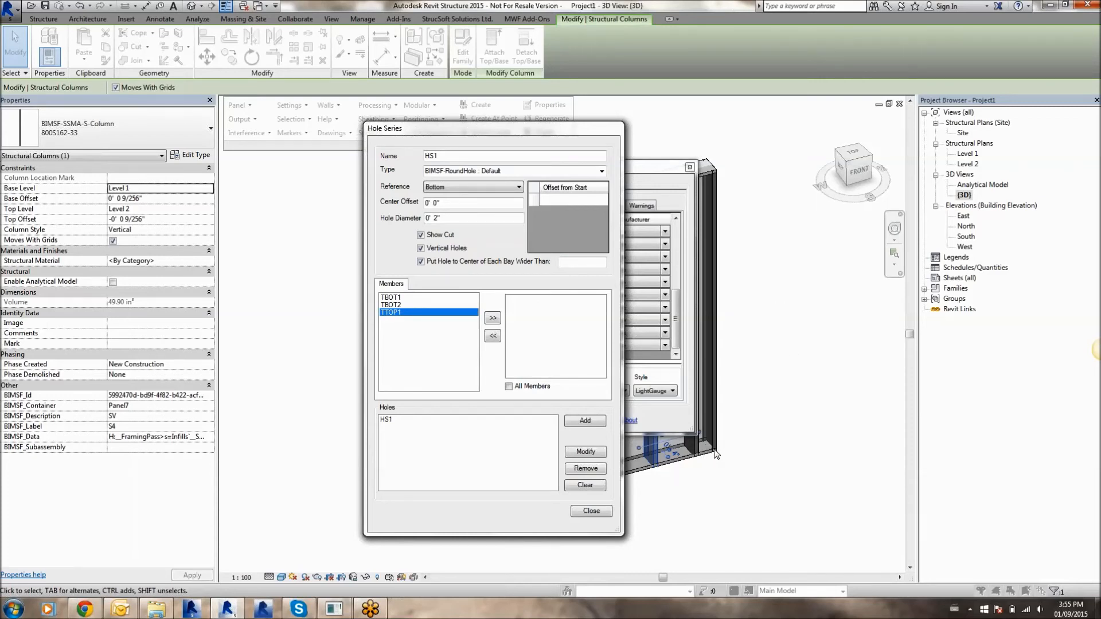
click(420, 261)
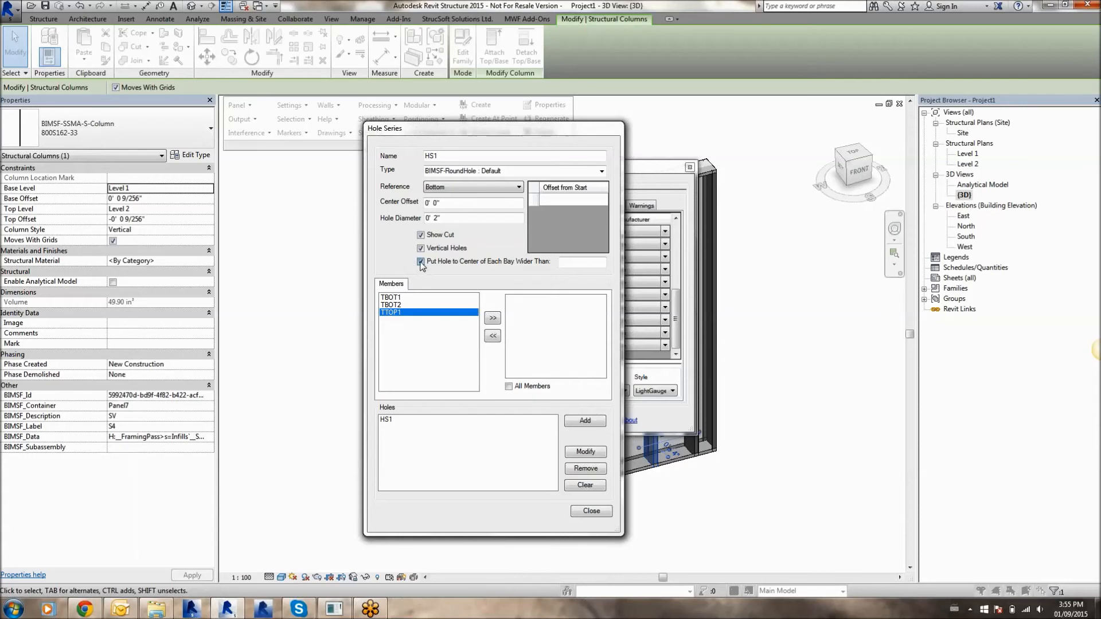
Set the hole offsets from start to 2' 6" and 7' 0"
click(575, 199)
text(2.5)
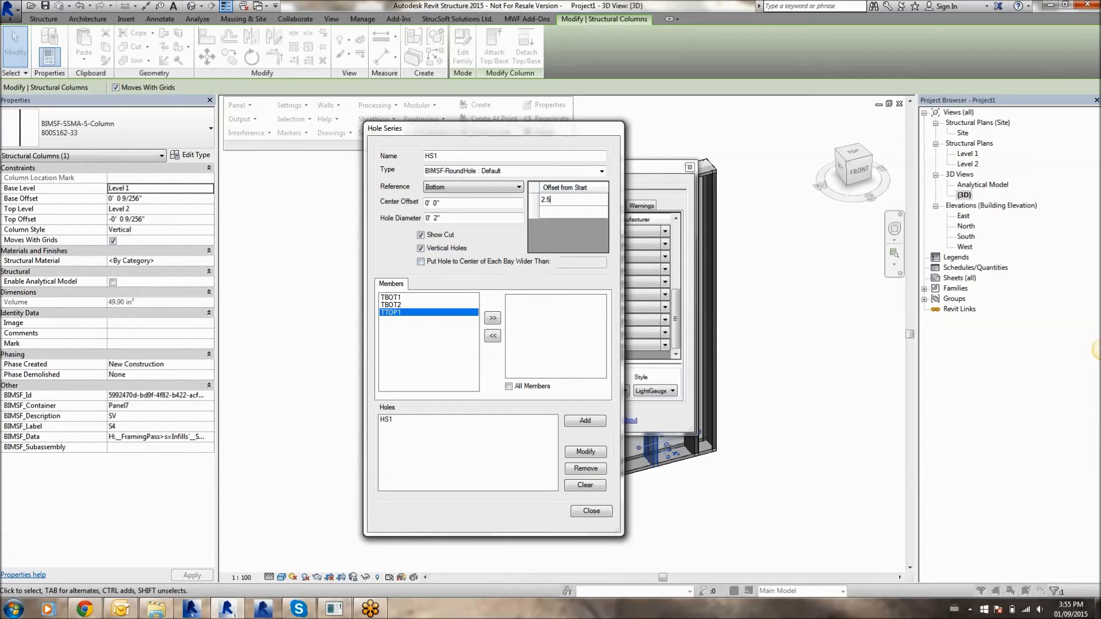
click(562, 211)
text(7)
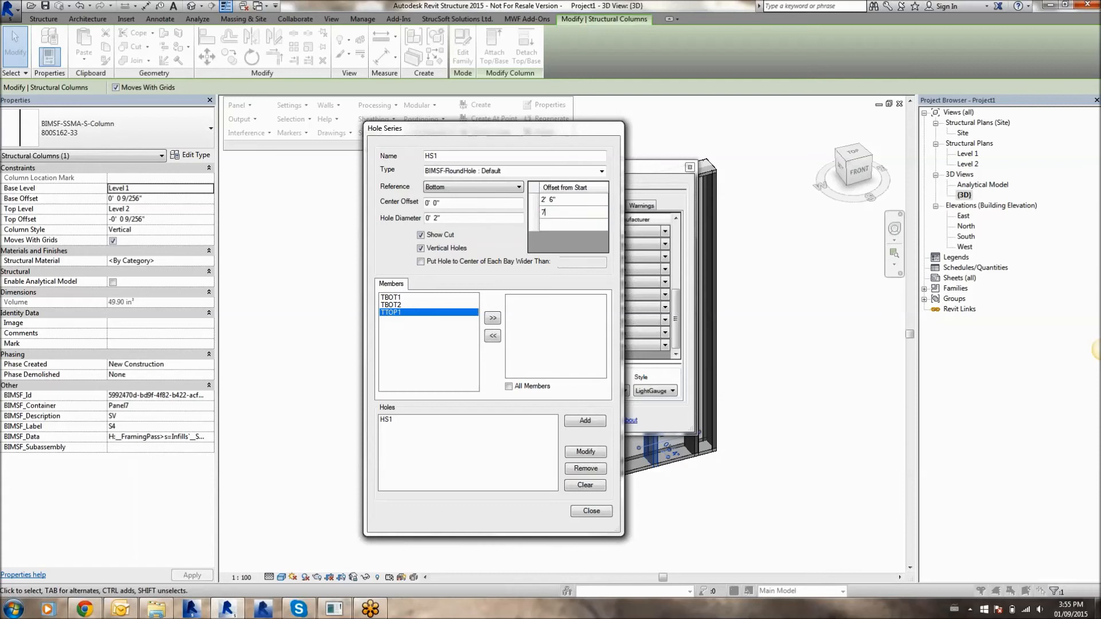
click(570, 226)
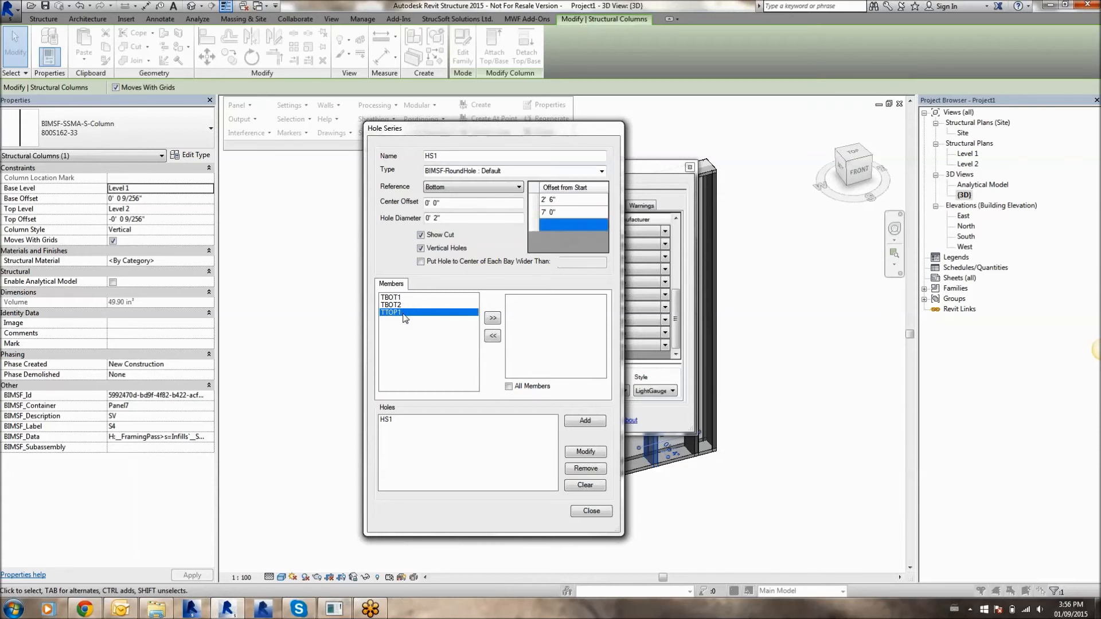
Assign top track TTOP1 to the vertical holes and add them to the holes list as series HS2
click(492, 318)
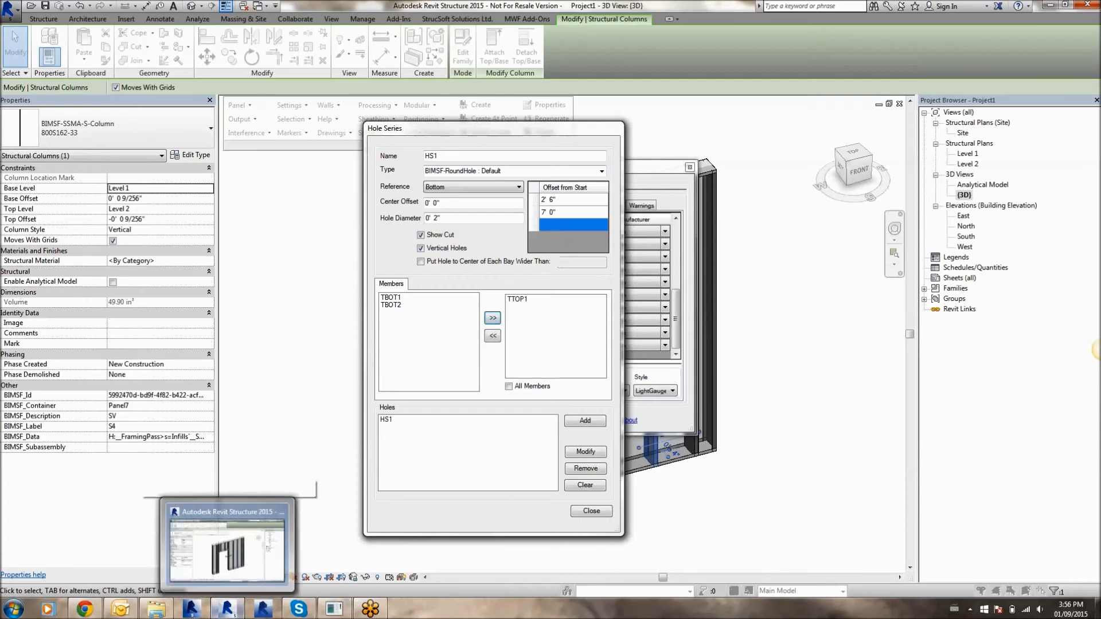
click(585, 421)
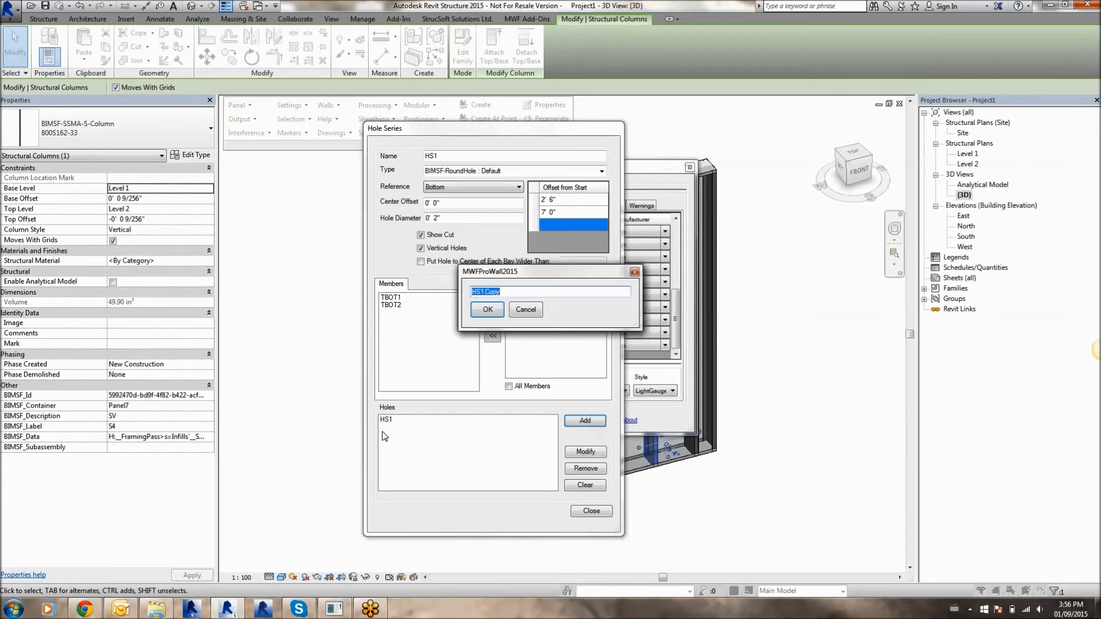
drag(508, 292, 480, 292)
text(2)
click(487, 310)
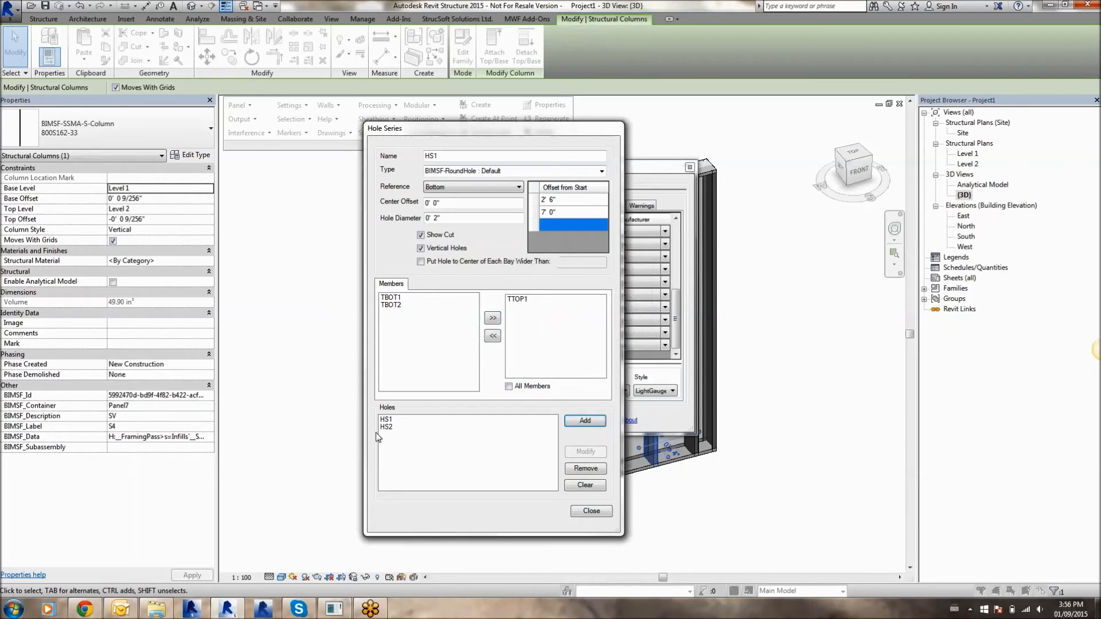
Review the settings of hole series HS1 and HS2 and apply both series to the panel
click(389, 421)
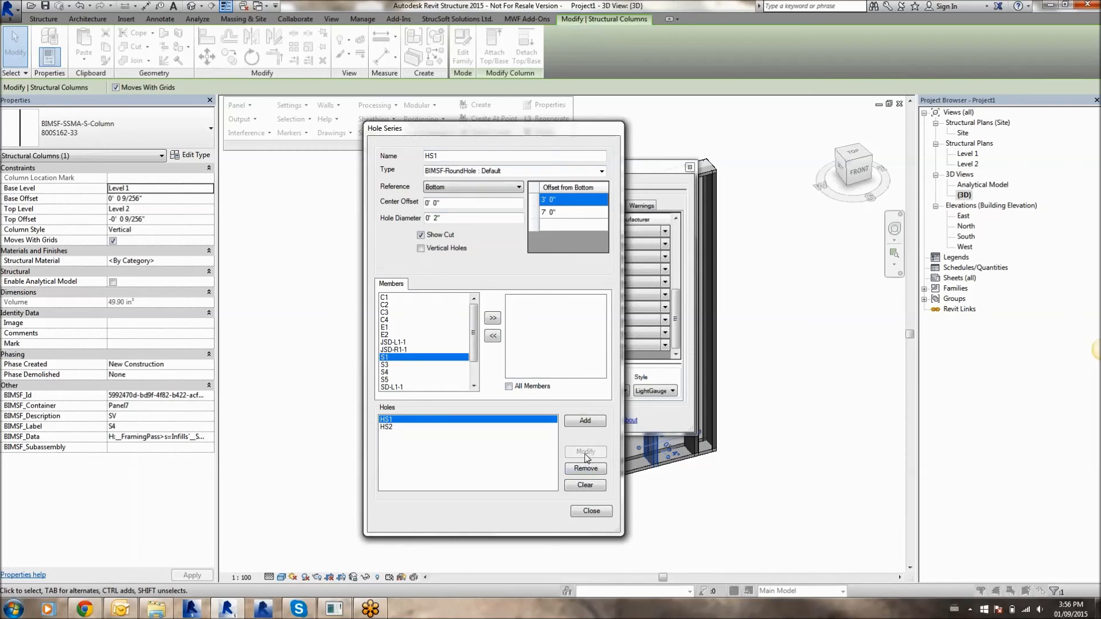
click(579, 212)
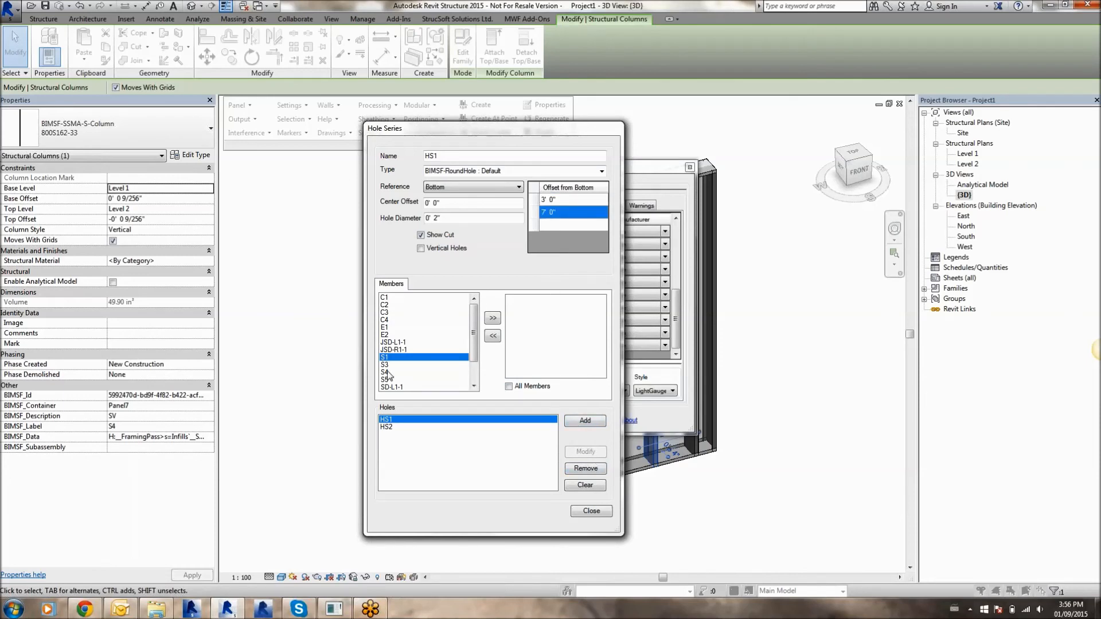
click(379, 440)
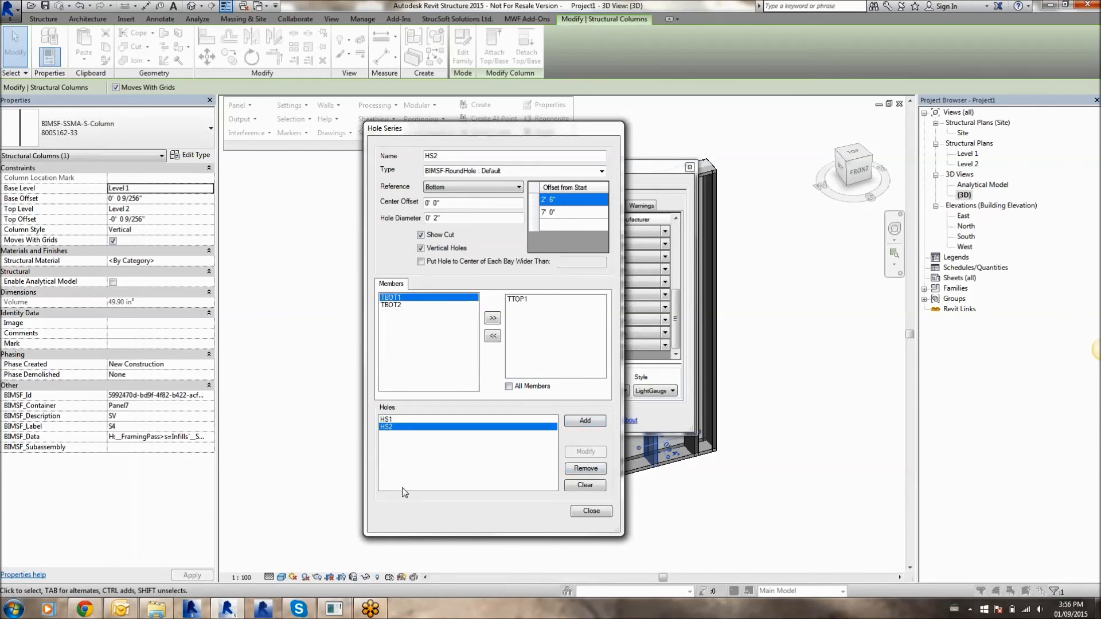
click(594, 512)
click(436, 416)
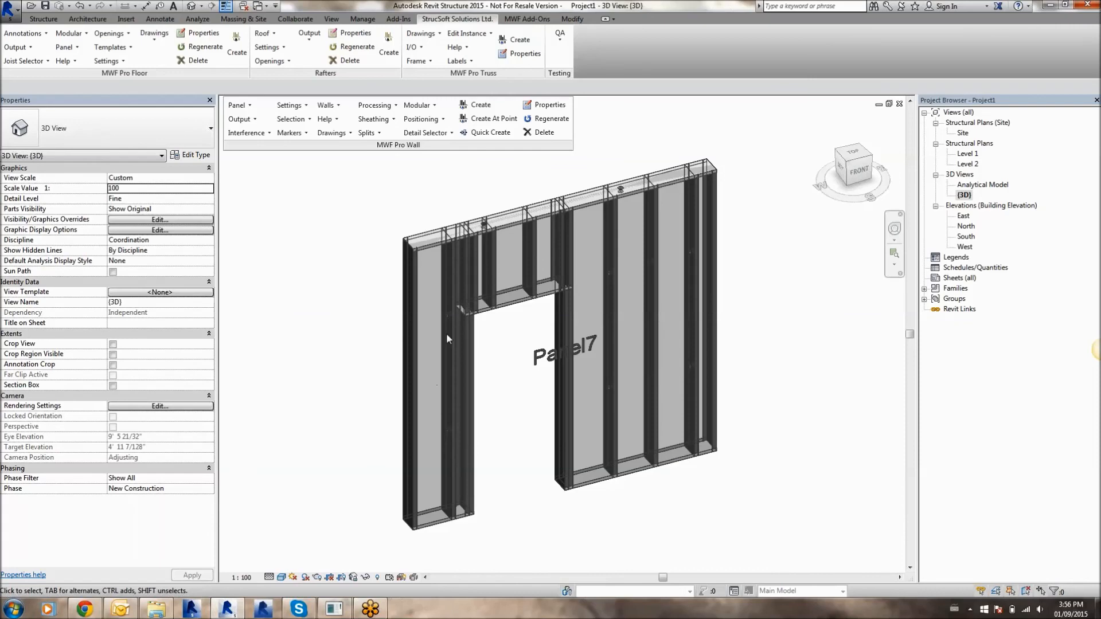
Inspect the two opening cuts in Panel7's top track in the 3D view
scroll(494, 221, up, 5)
scroll(494, 221, up, 3)
click(463, 243)
scroll(489, 322, down, 6)
click(685, 233)
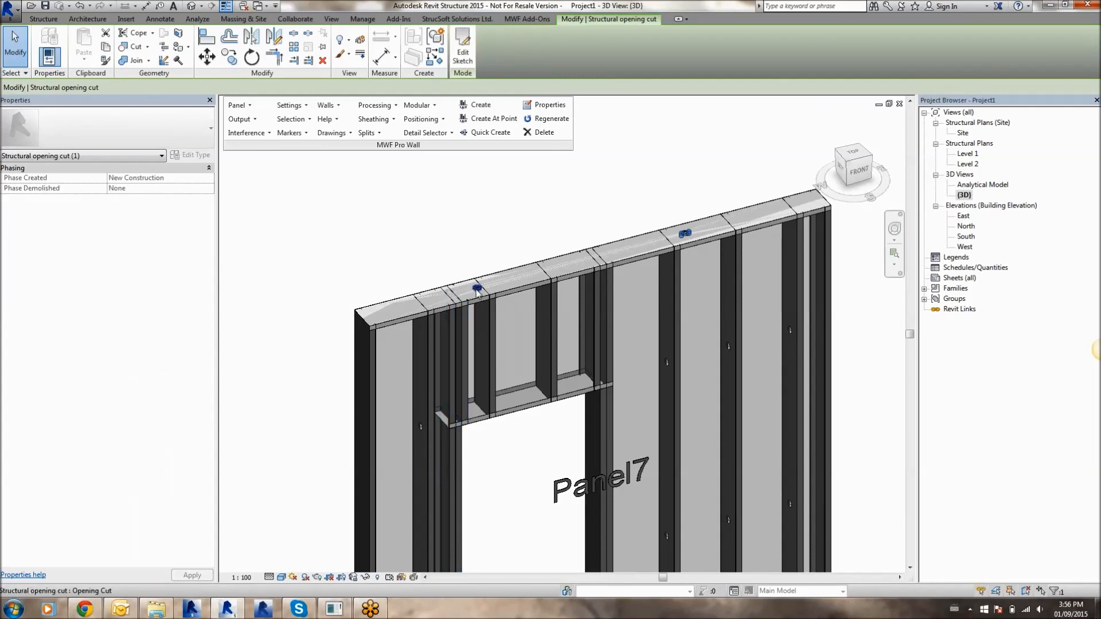
scroll(700, 566, down, 1)
Inspect the holes in the studs of Panel7, selecting a hole in stud S1 and the stud itself
middle_drag(708, 453, 752, 226)
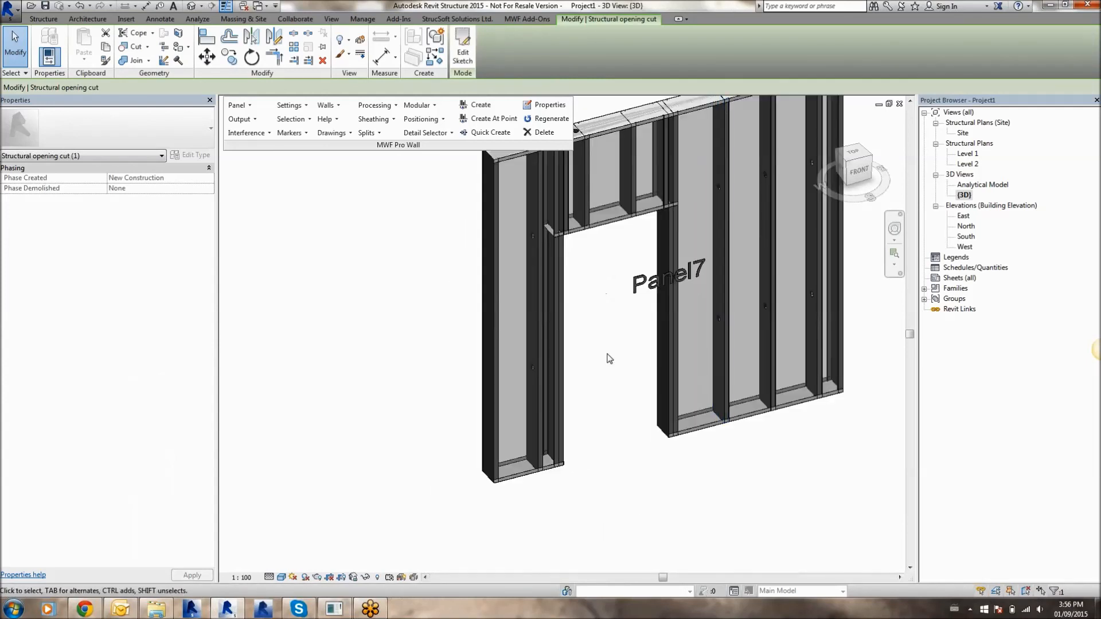
click(533, 367)
middle_drag(541, 366, 526, 469)
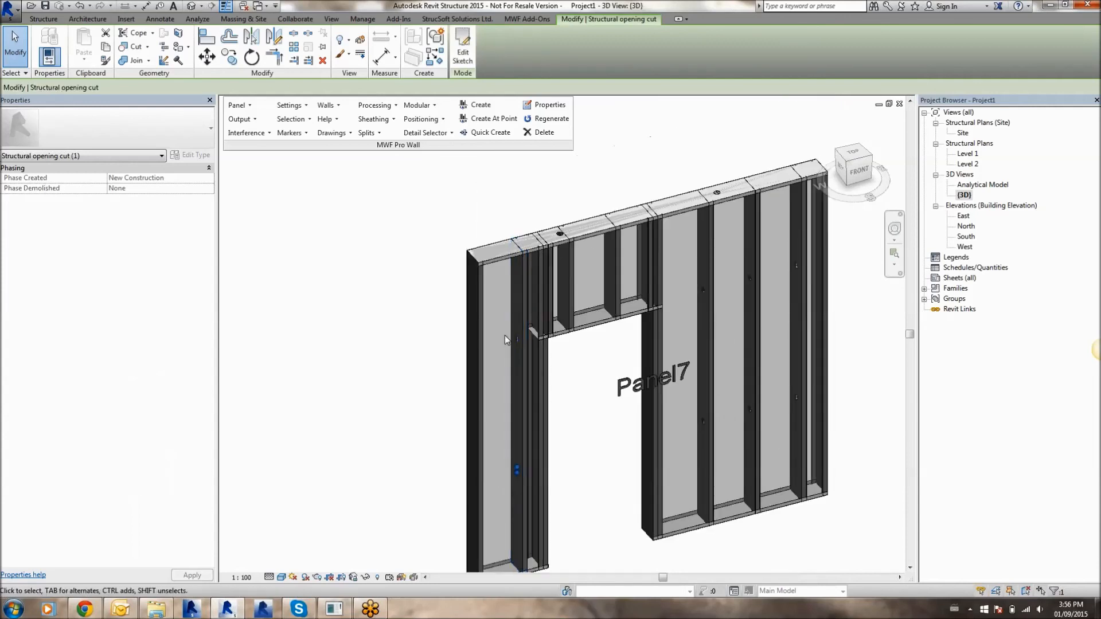
click(521, 367)
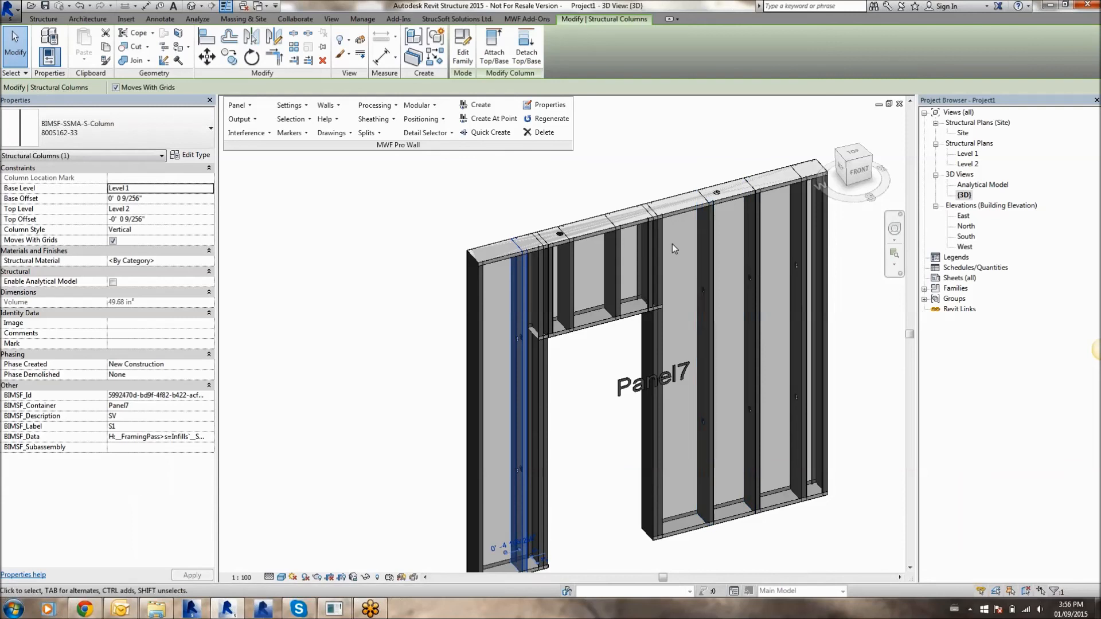
middle_drag(744, 318, 664, 294)
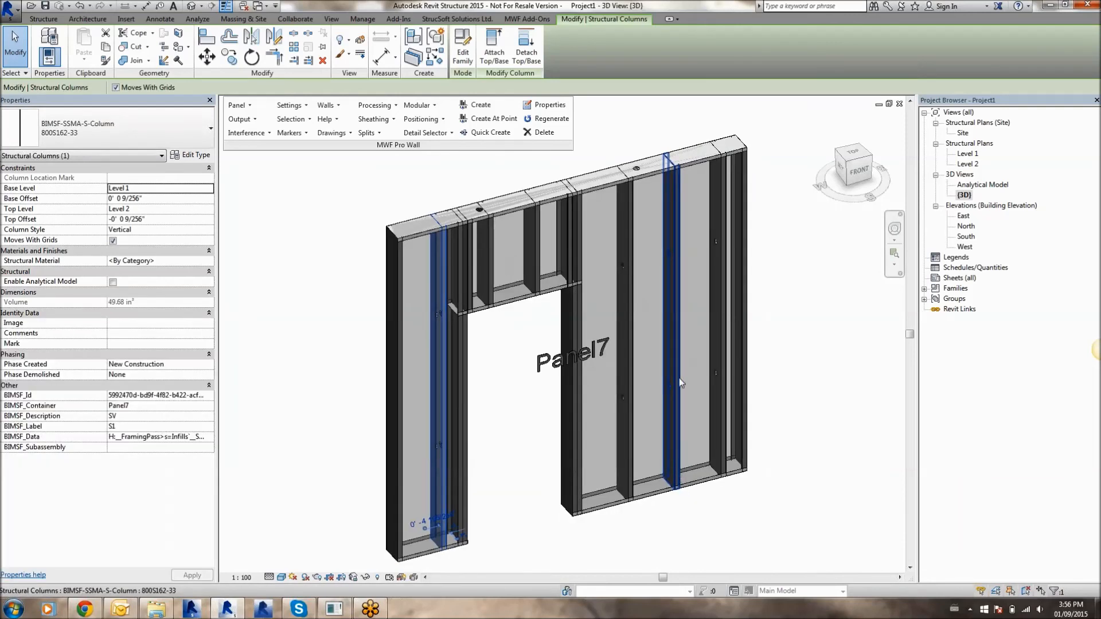